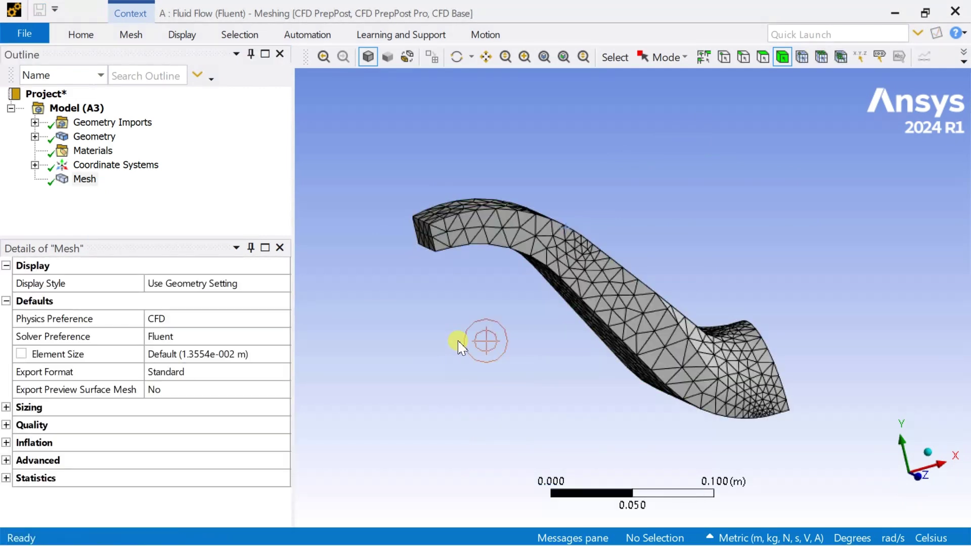
- Set the adaptive sizing resolution of the mesh to 7 and regenerate the mesh
middle_click_drag(749, 434, 681, 436)
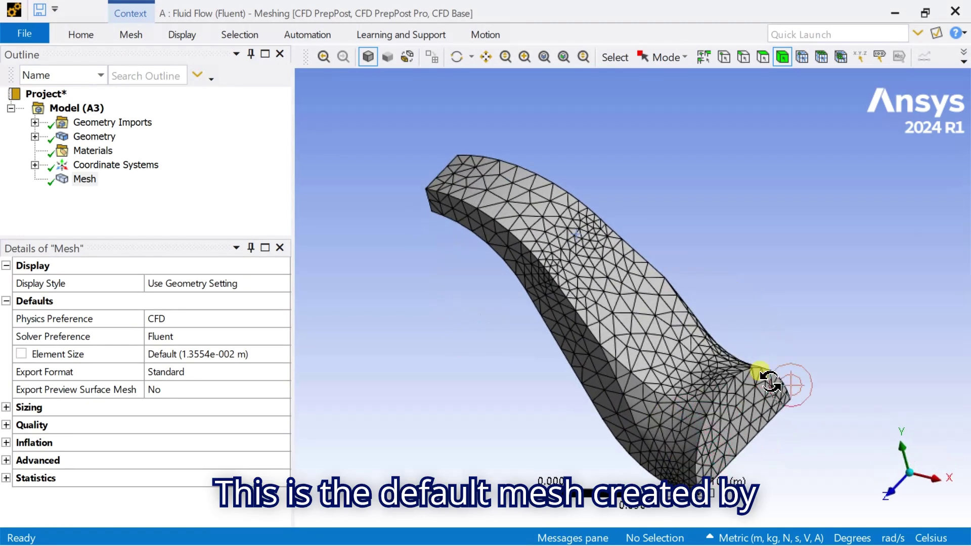
middle_click_drag(770, 383, 627, 395)
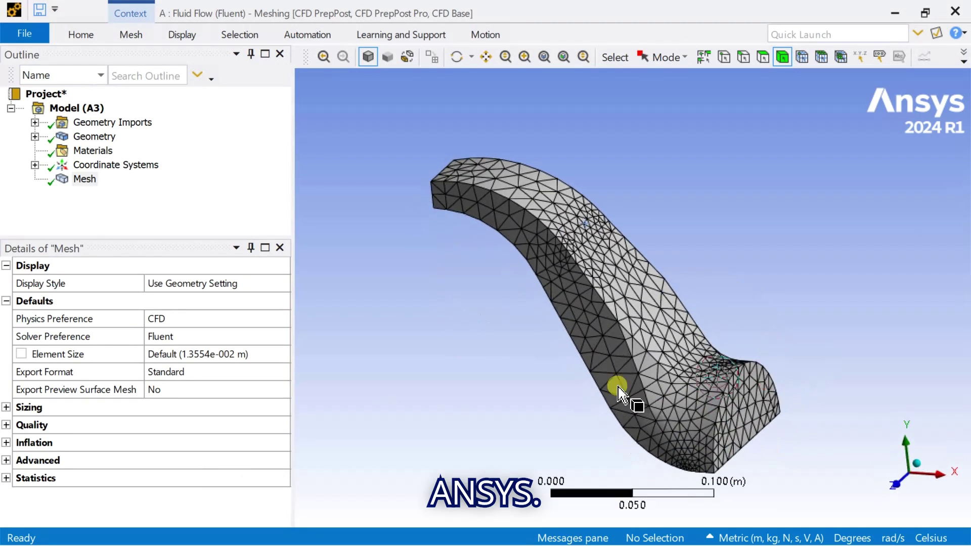
double_click(87, 408)
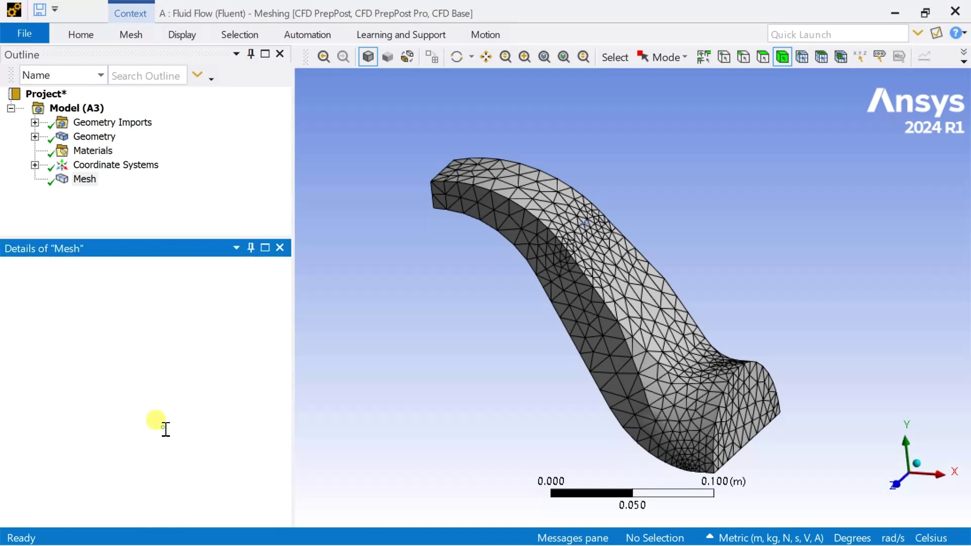
left_click(217, 443)
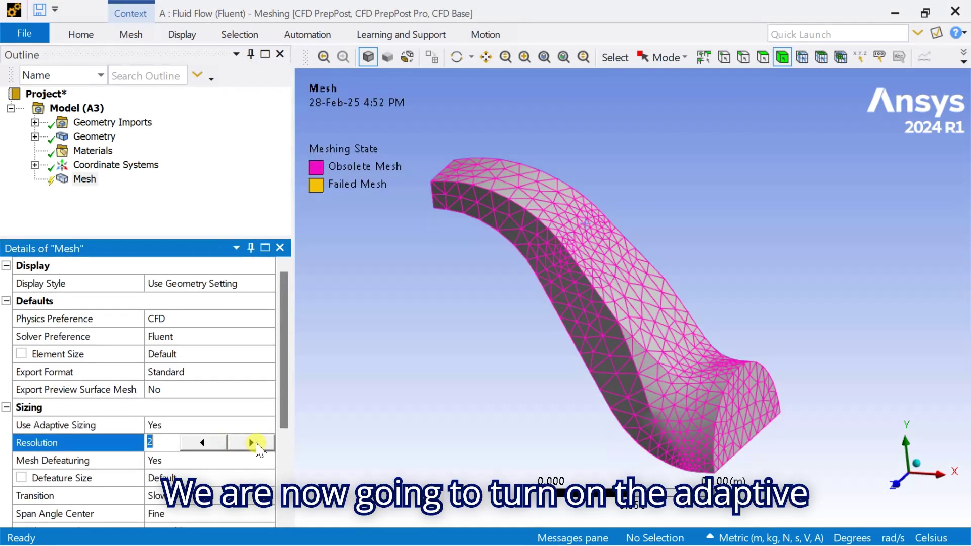
left_click(252, 443)
left_click(252, 443)
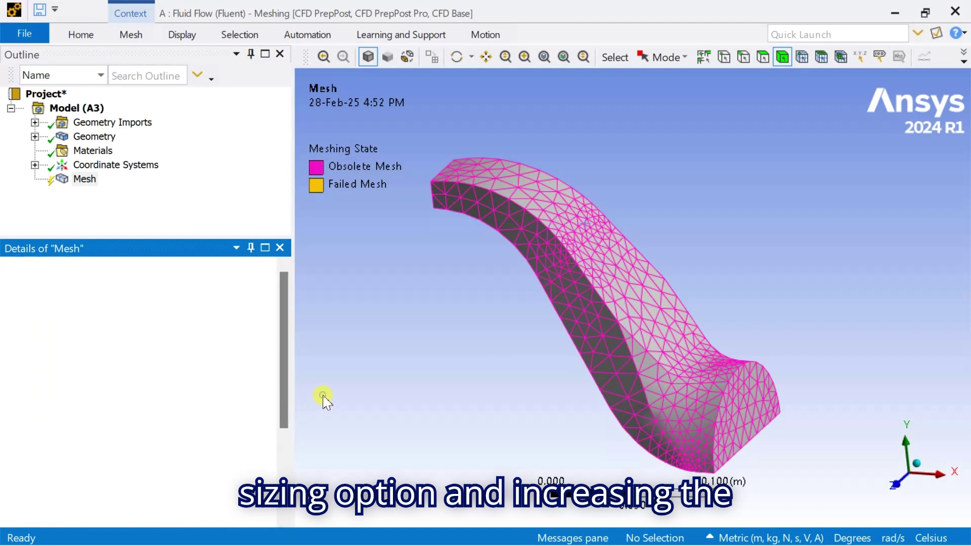
right_click(84, 184)
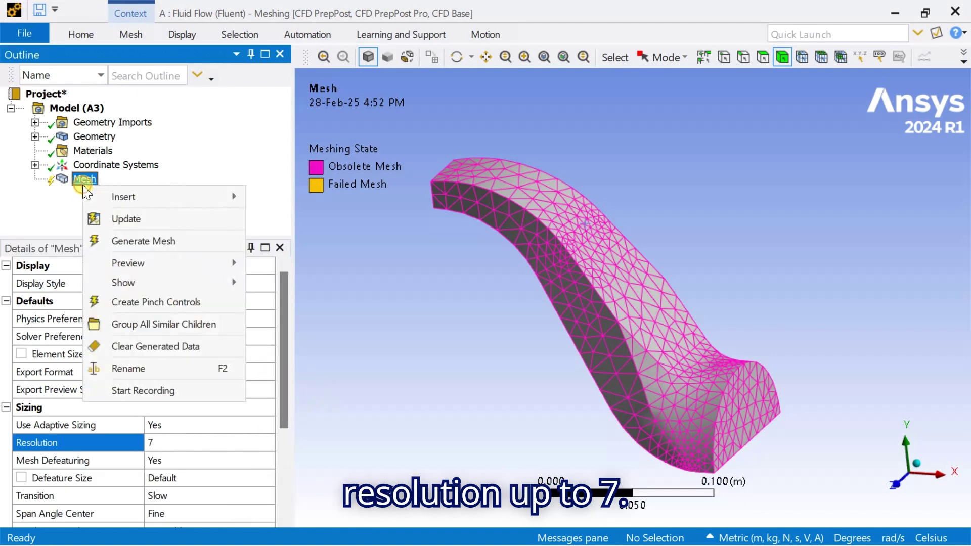
left_click(129, 241)
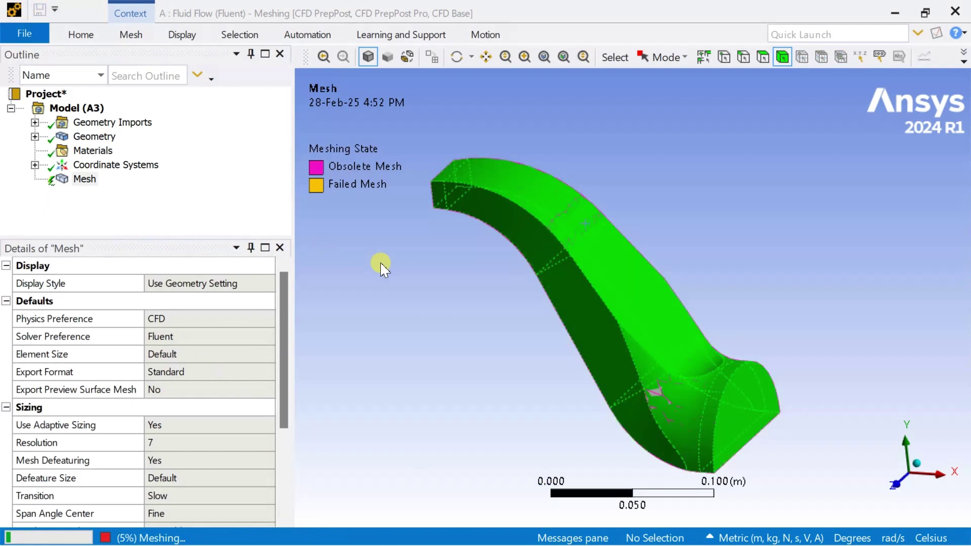
scroll(733, 349, "up", 5)
middle_click_drag(718, 360, 742, 174)
left_click(763, 57)
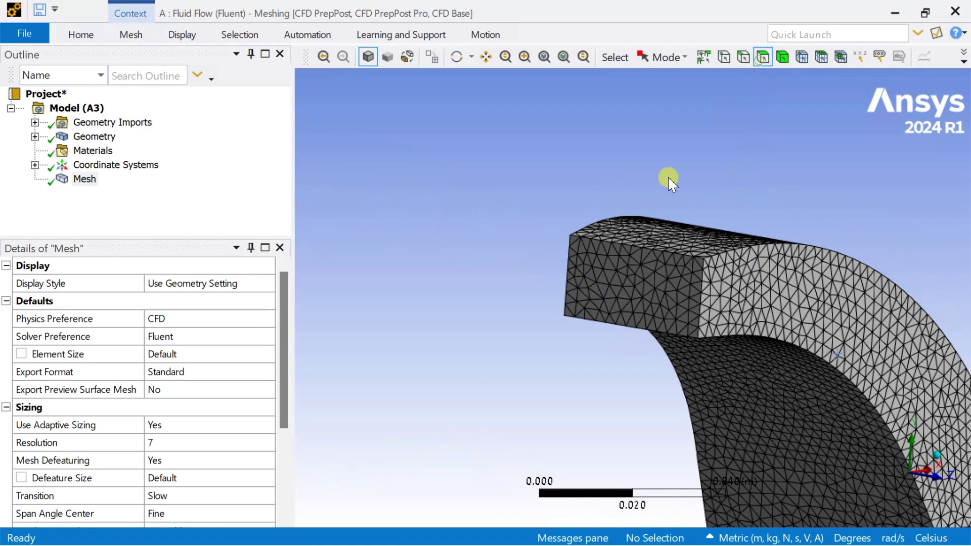
left_click(610, 277)
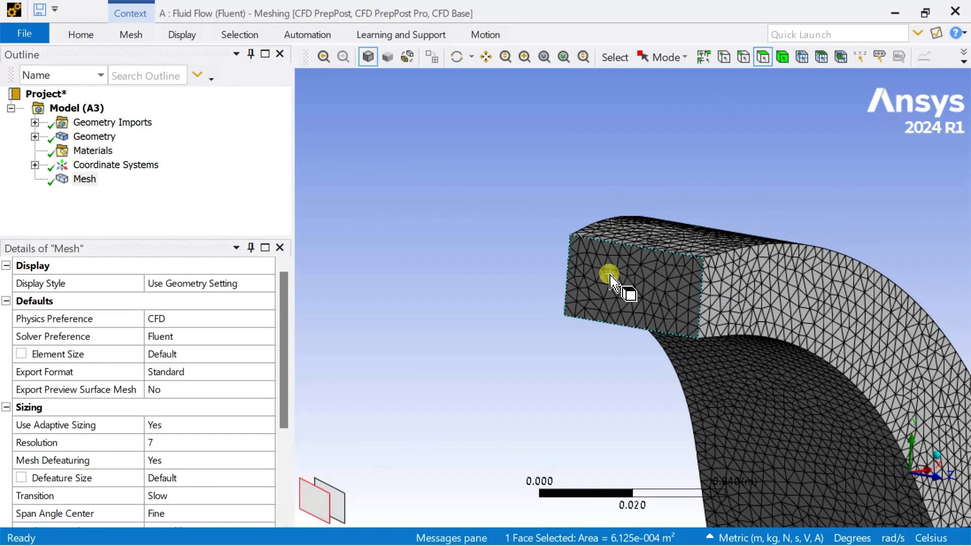
left_click(436, 120)
left_click(85, 179)
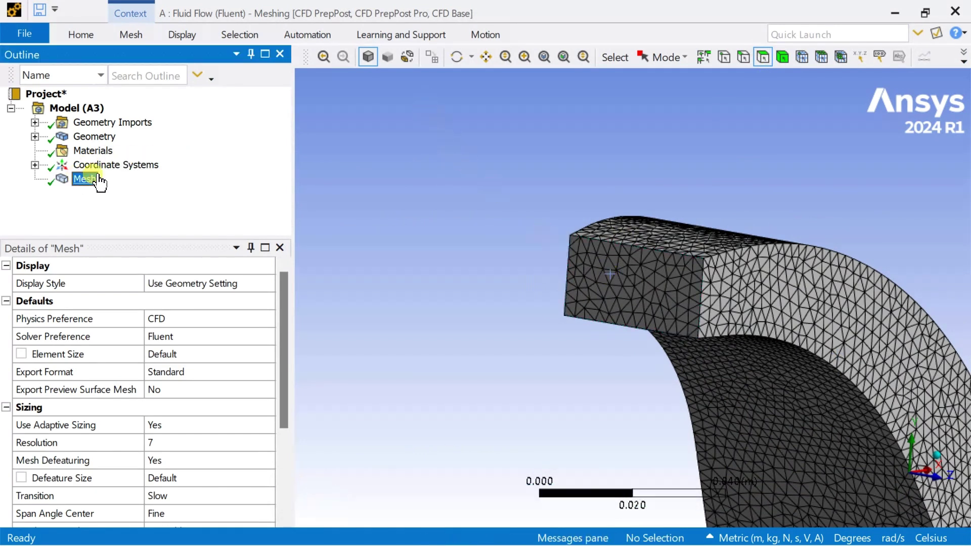
- Create a named selection called "inlet" from the small rectangular end face of the diffuser geometry
left_click(87, 136)
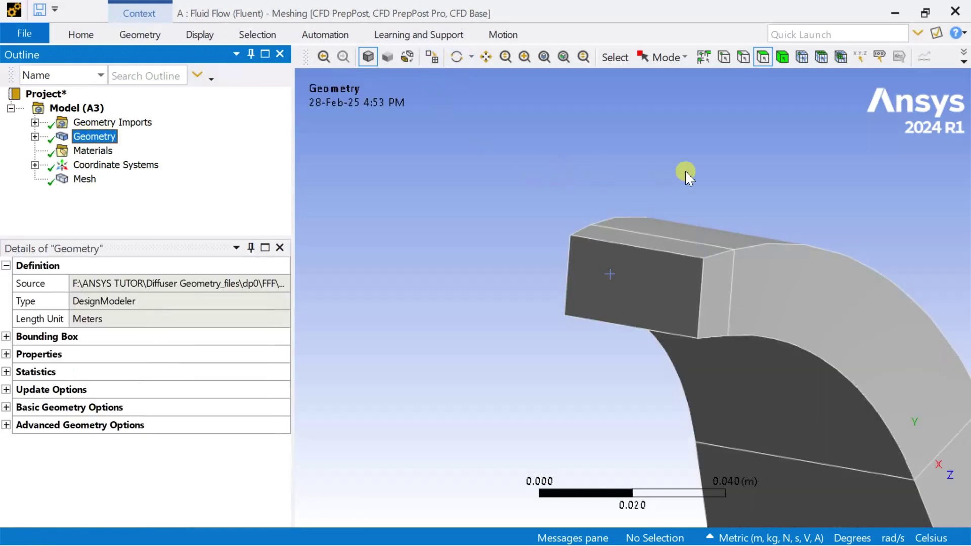
left_click(762, 57)
left_click(639, 268)
right_click(639, 265)
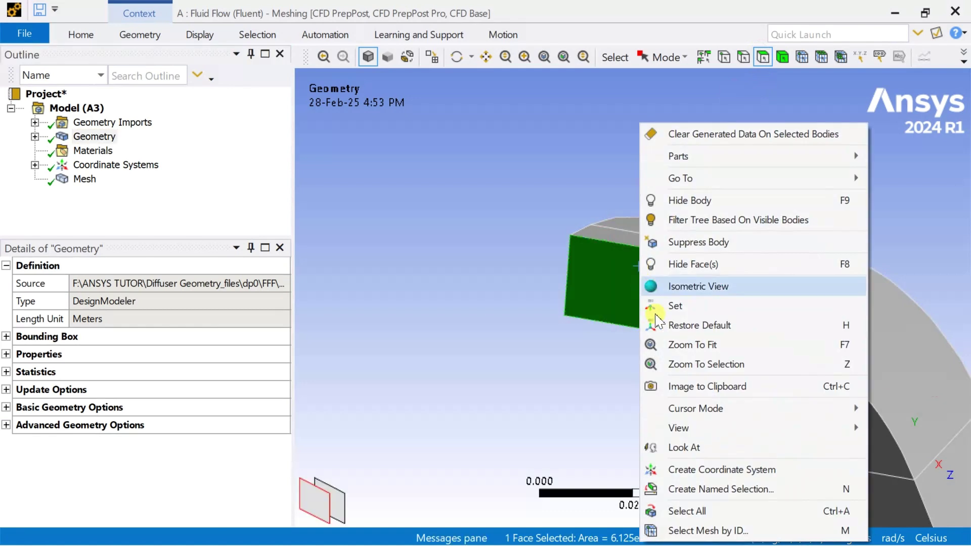
left_click(697, 489)
type("in")
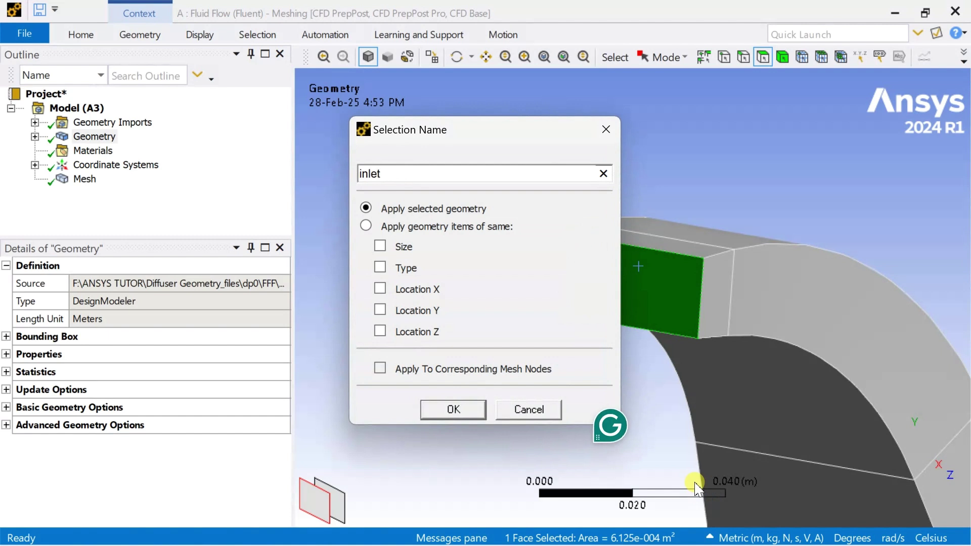
type("let")
key("Return")
left_click(695, 487)
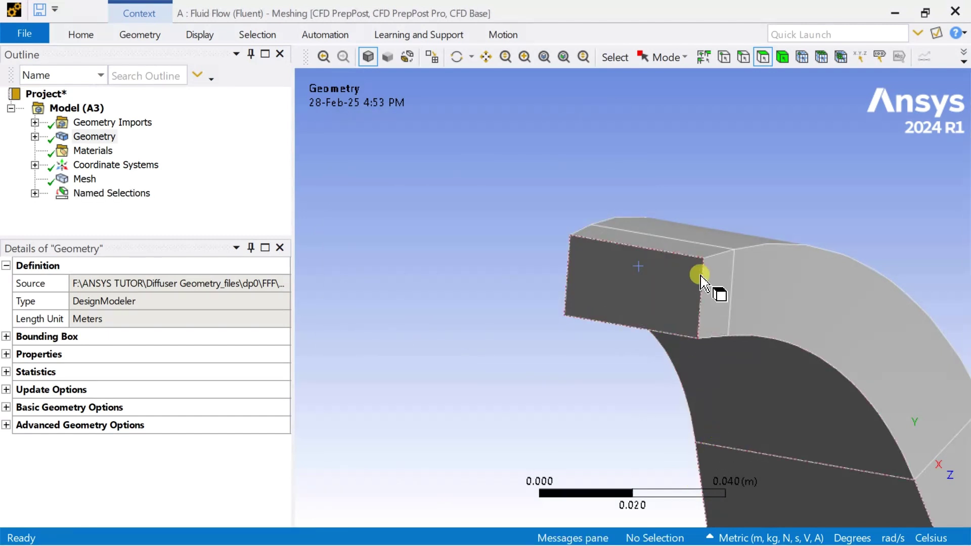
- Create a named selection called "outlet" from the semicircular end face of the diffuser
scroll(703, 281, "down", 5)
middle_click_drag(791, 375, 642, 398)
scroll(652, 397, "up", 5)
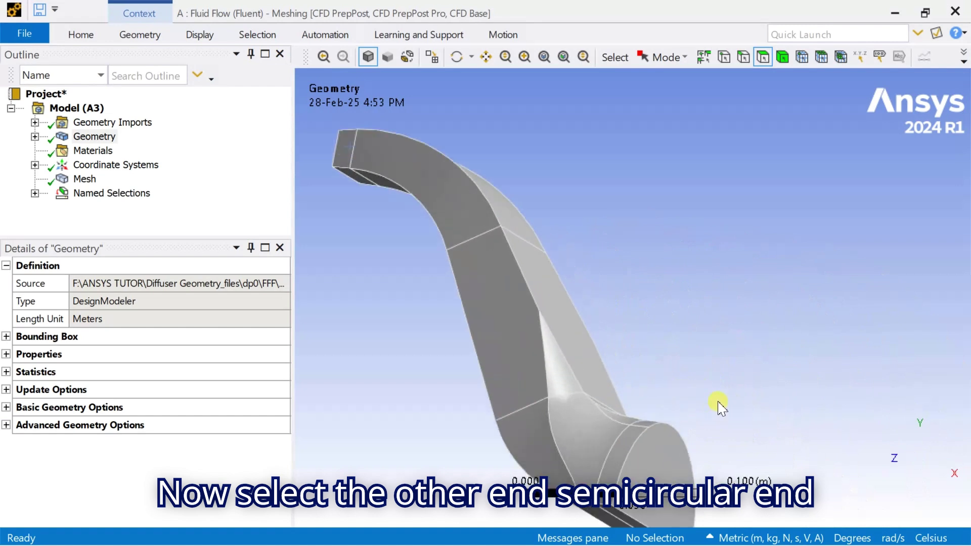
left_click(633, 405)
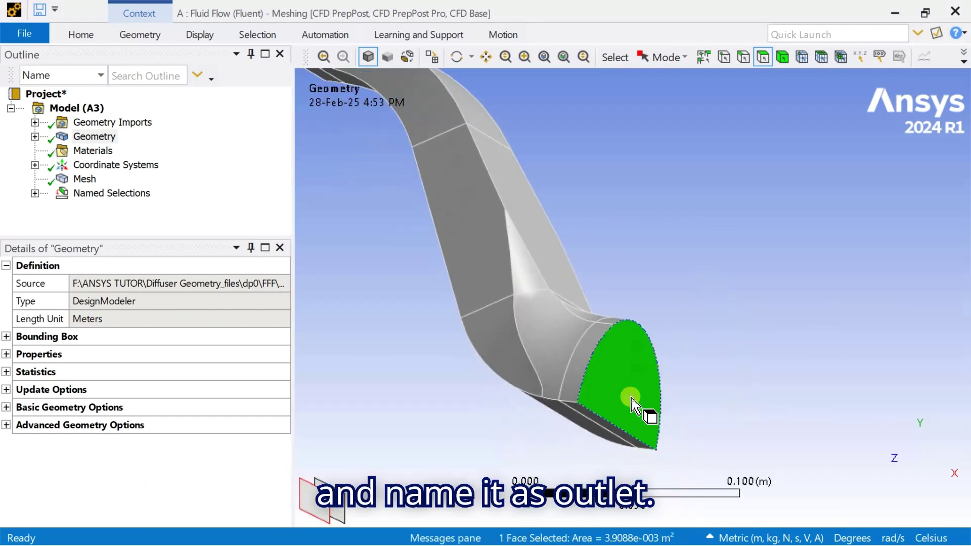
right_click(633, 404)
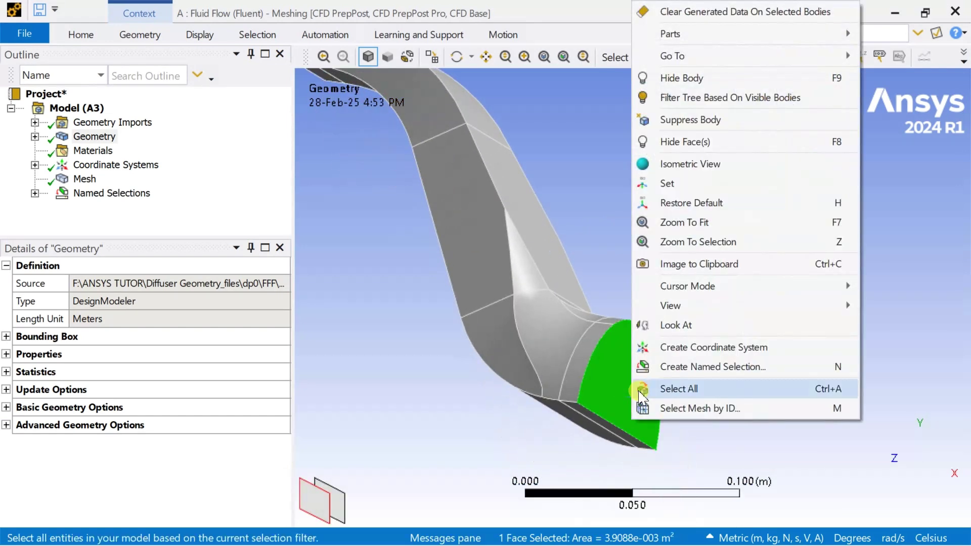
left_click(691, 374)
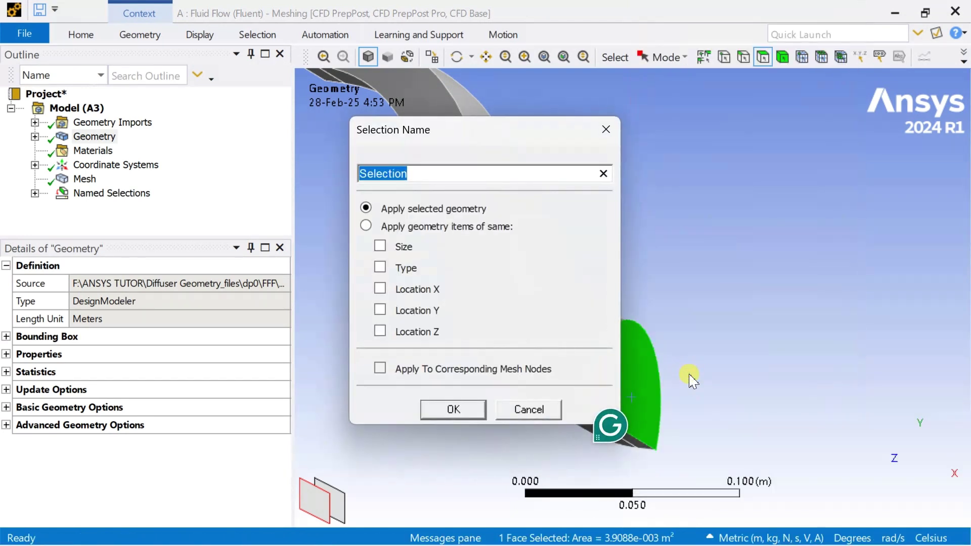
type("outlet")
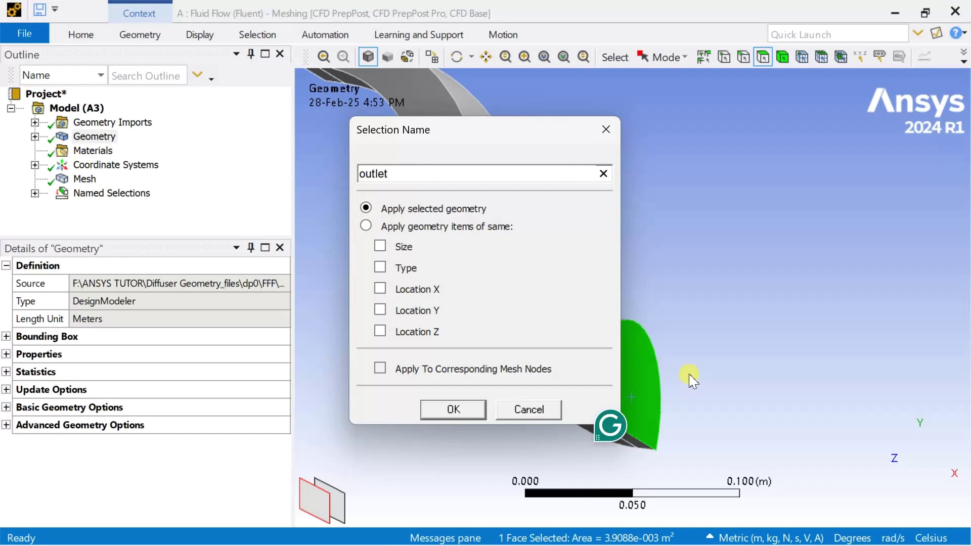
left_click(441, 416)
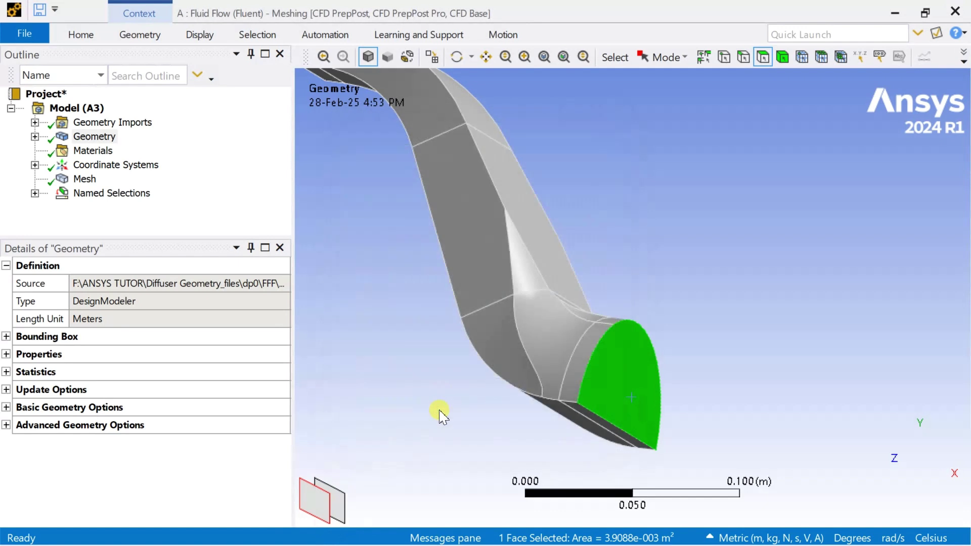
left_click(445, 412)
- Examine the inlet and outlet named selections on the diffuser model
scroll(542, 369, "down", 3)
middle_click_drag(514, 354, 526, 377)
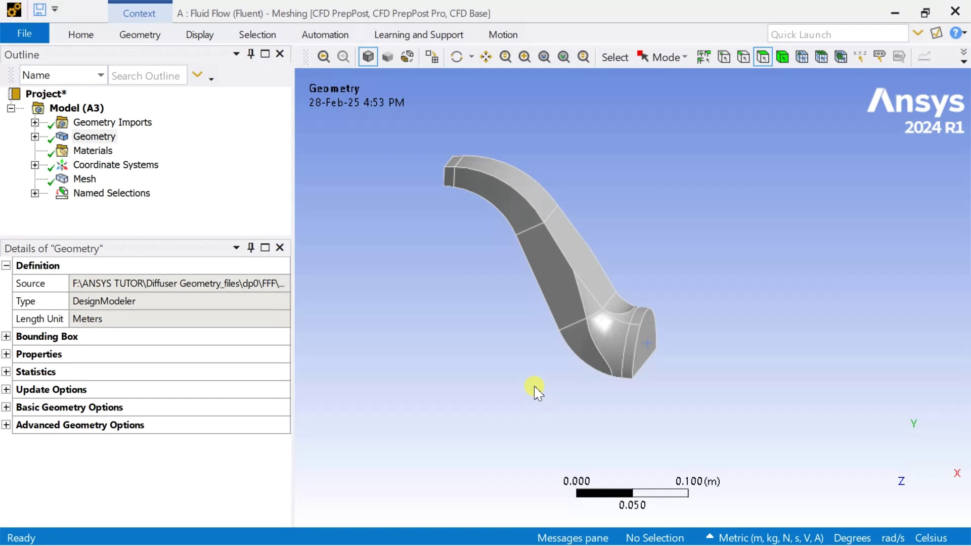
middle_click_drag(696, 410, 433, 342)
left_click(35, 193)
left_click(104, 207)
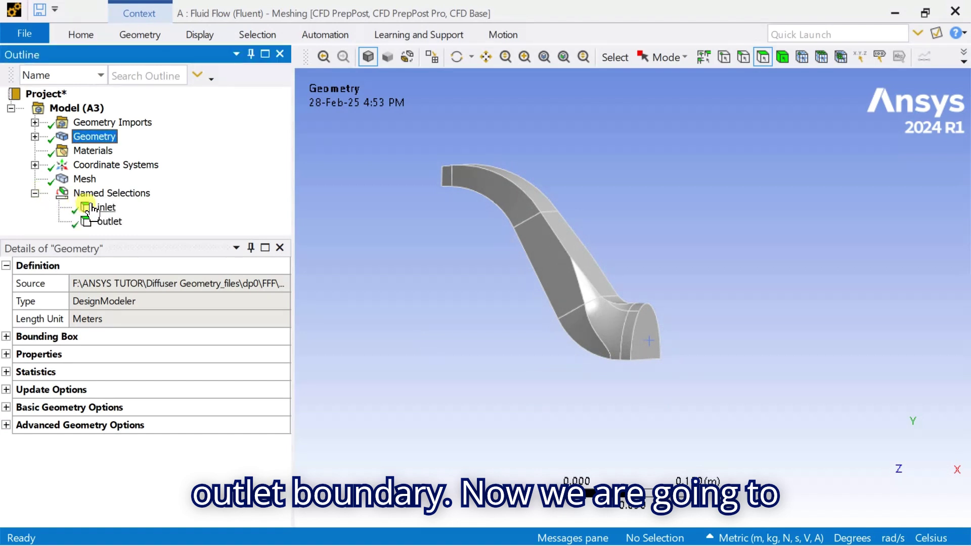
left_click(109, 222)
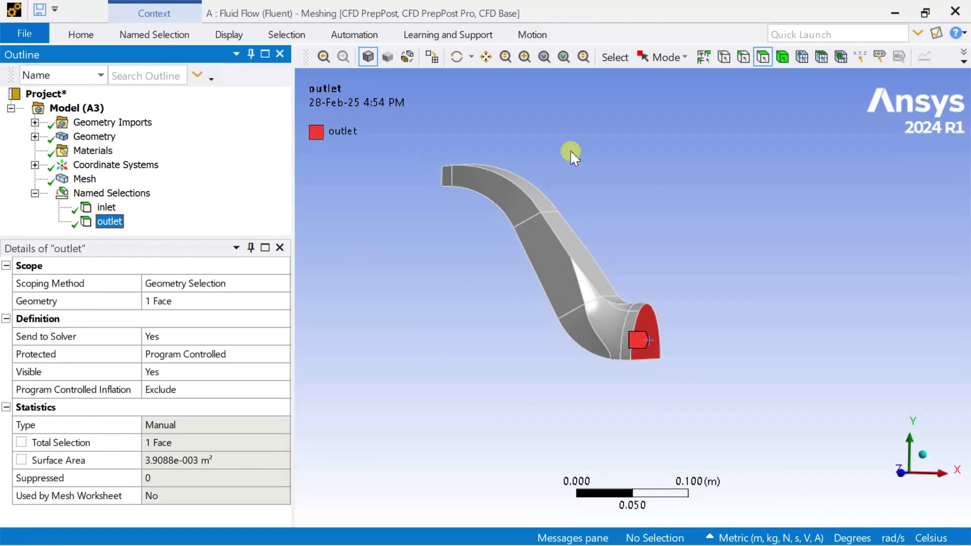
- Create a named selection called "fluid_domain" from the entire diffuser body
left_click(781, 57)
left_click(528, 243)
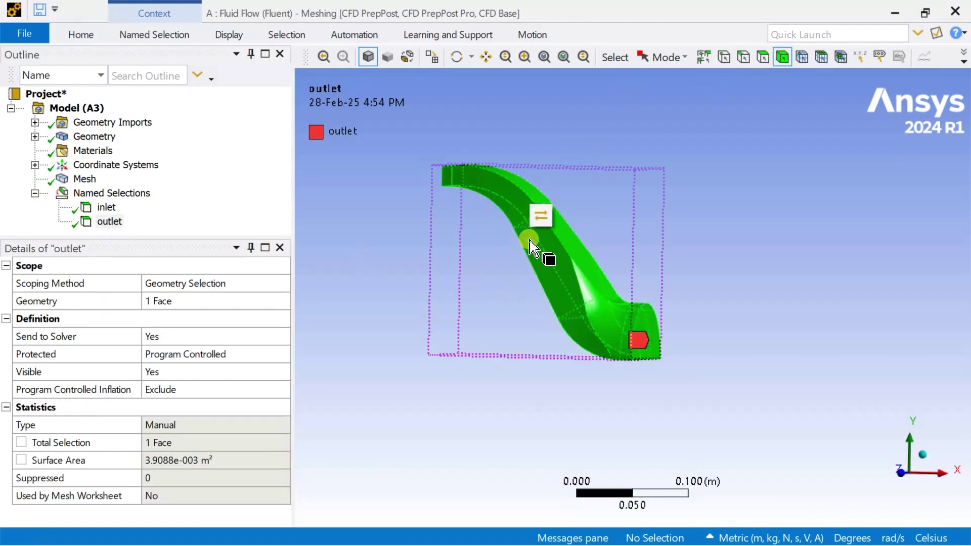
right_click(530, 244)
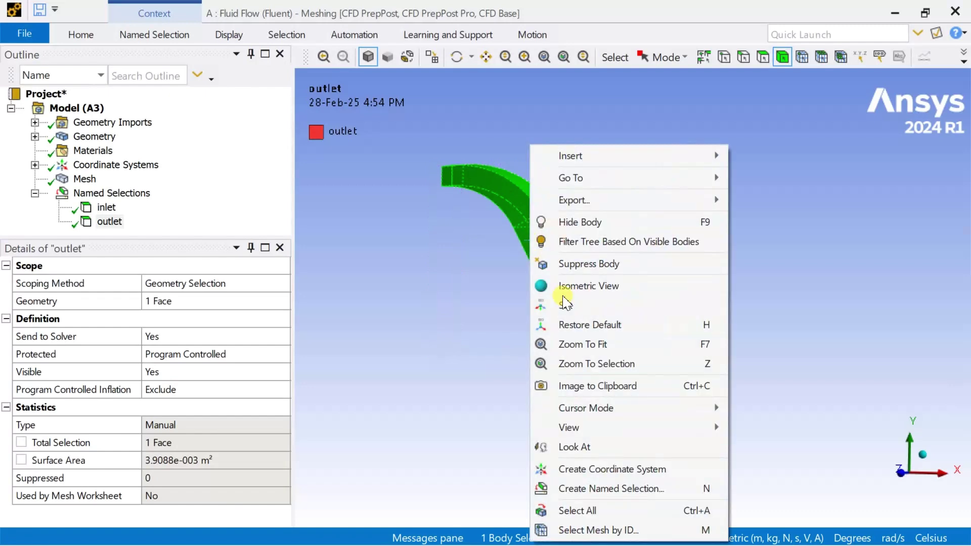
left_click(614, 486)
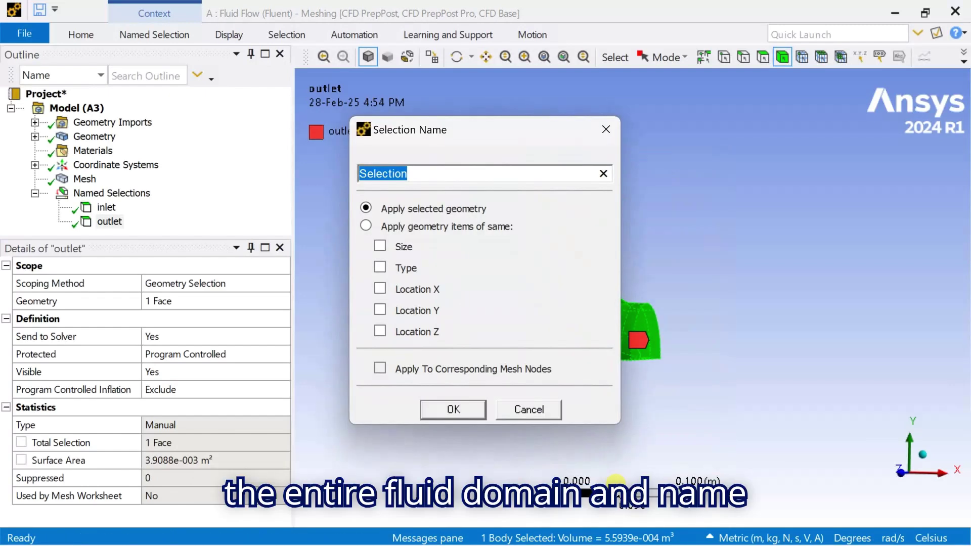
type("fluid")
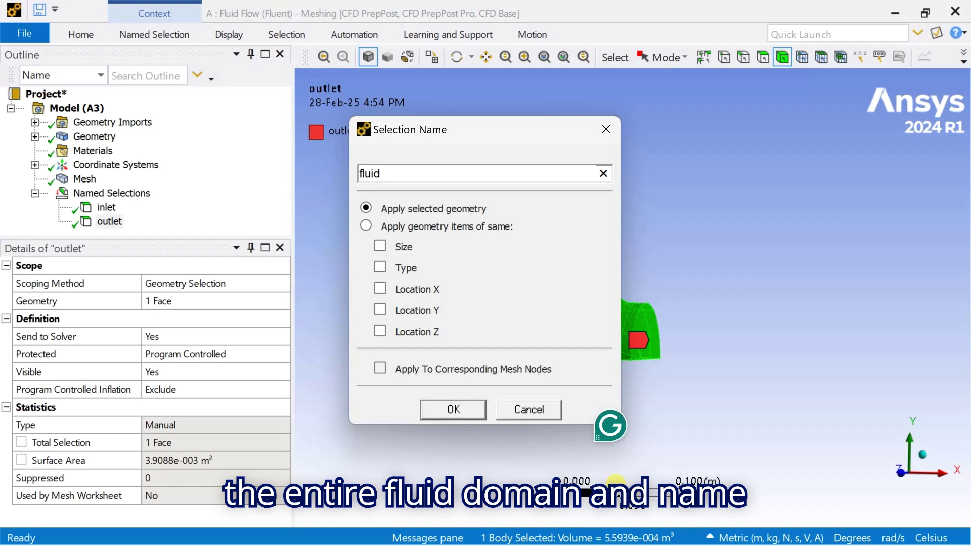
type("_domain")
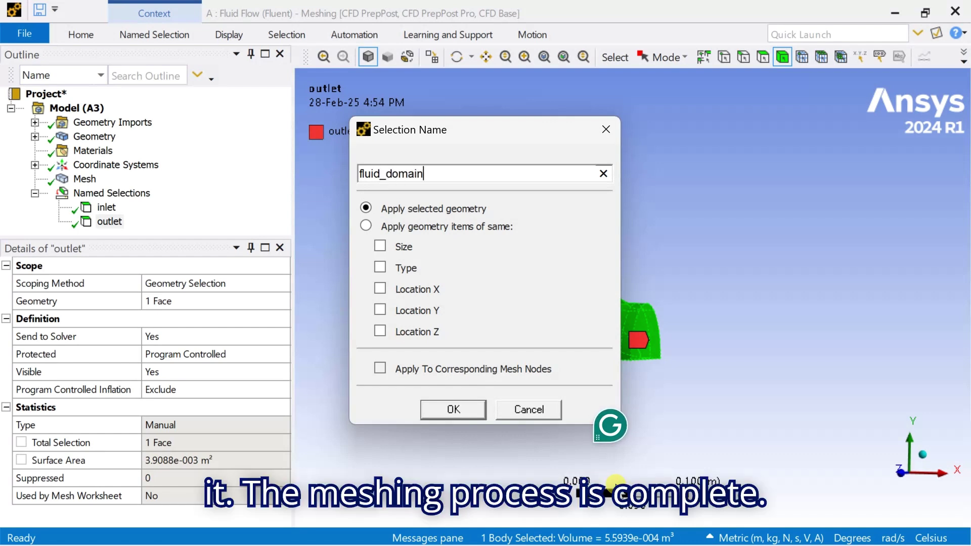
key("Return")
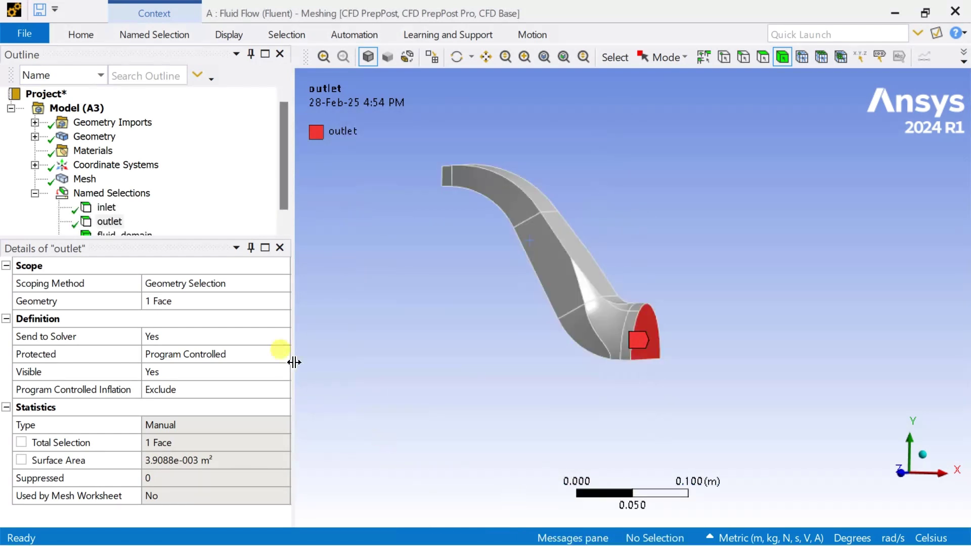
- Update the mesh so its data and named selections pass to the Fluent setup
middle_click_drag(375, 297, 620, 349)
left_click(84, 179)
right_click(83, 180)
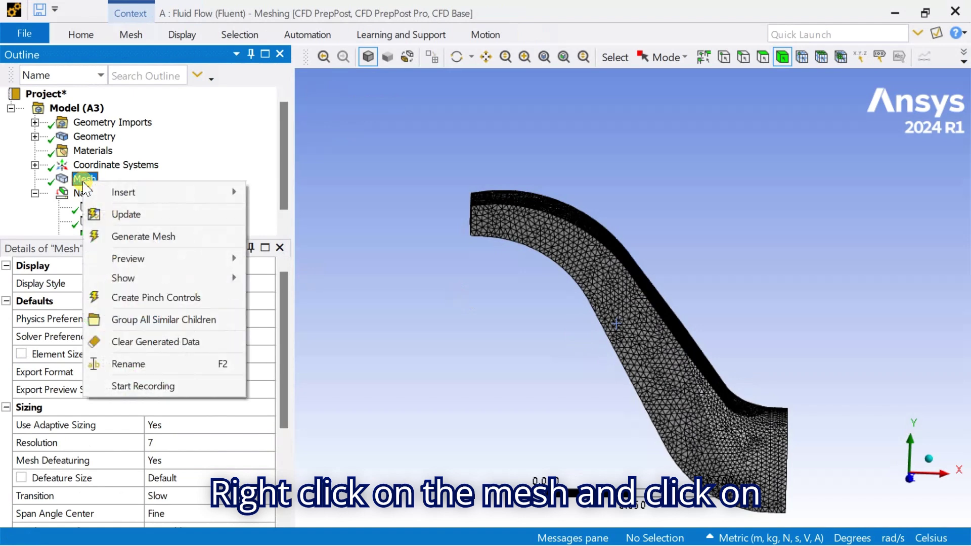
left_click(117, 216)
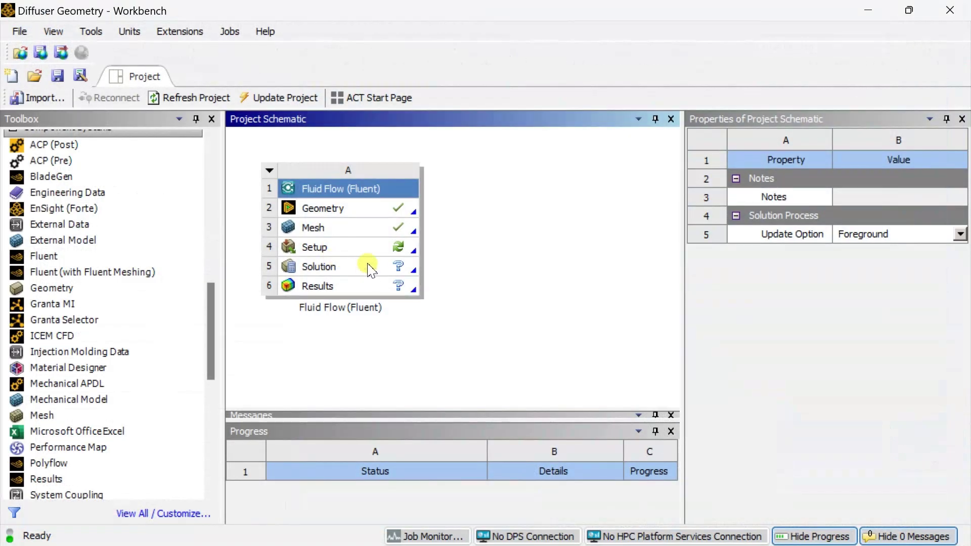
- In Workbench, open the Fluid Flow (Fluent) Setup for editing and start the 3D Fluent solver with Double Precision and 1 solver process
left_click(367, 247)
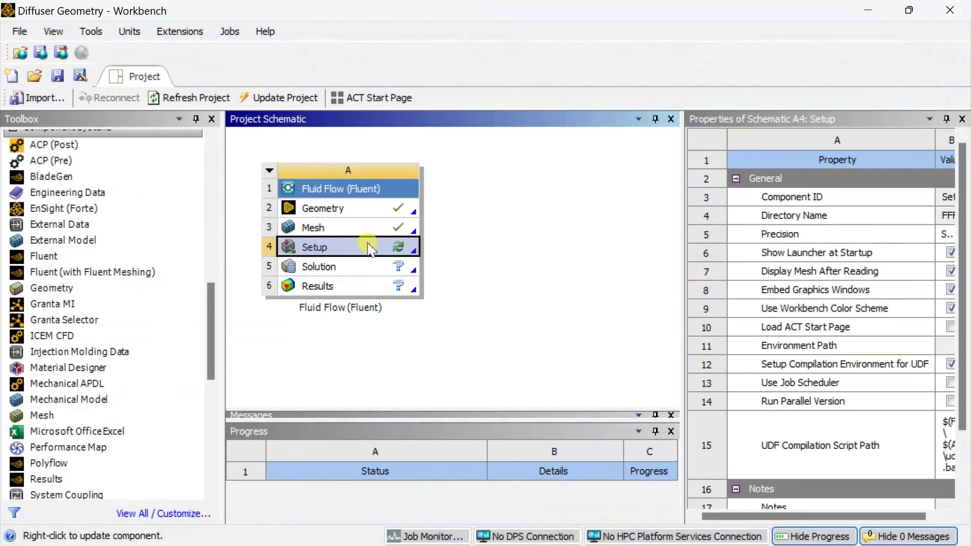
right_click(368, 247)
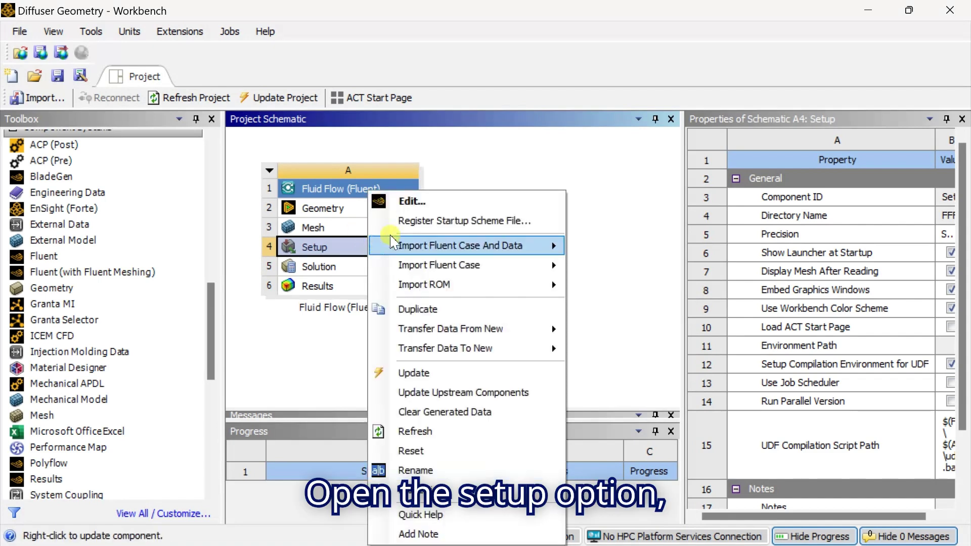
left_click(424, 202)
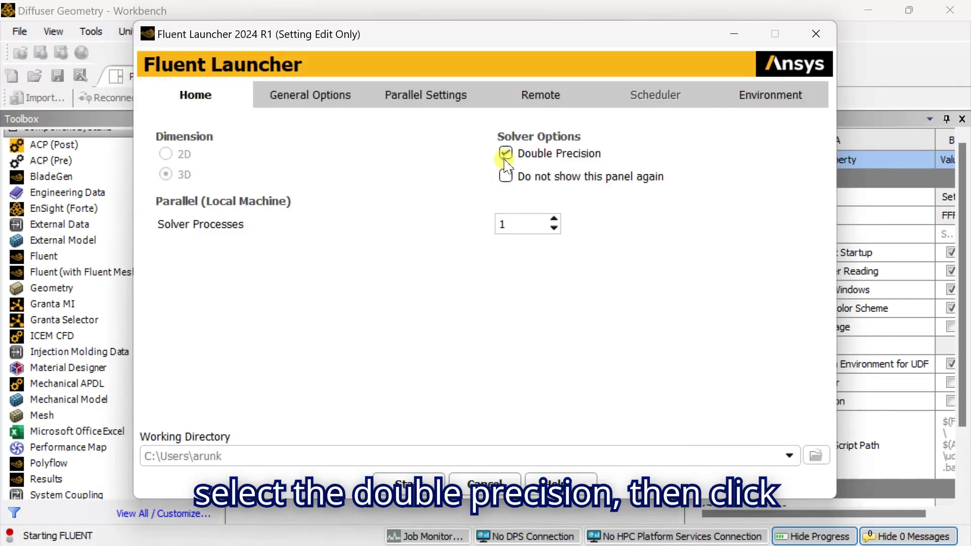
left_click(423, 479)
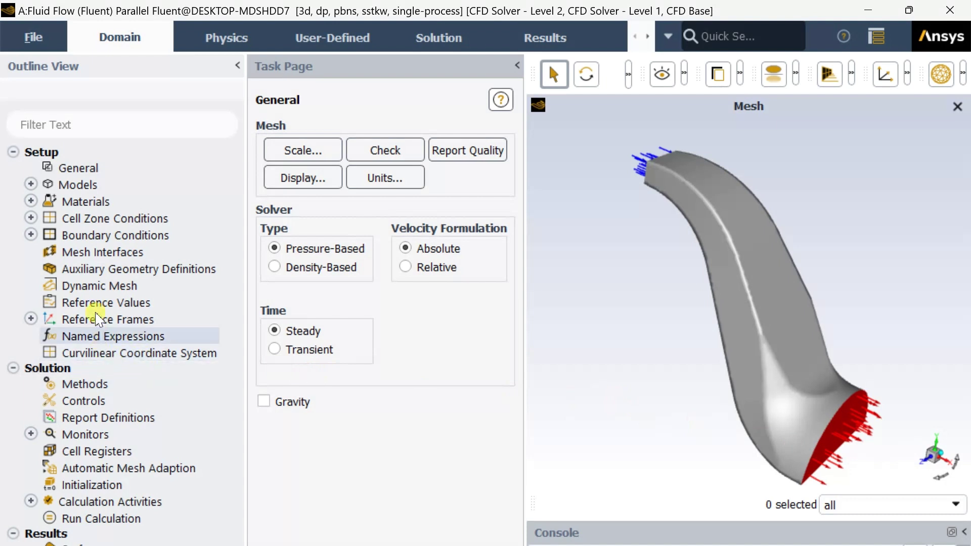
- Set the viscous model to Laminar in the physics models
double_click(70, 185)
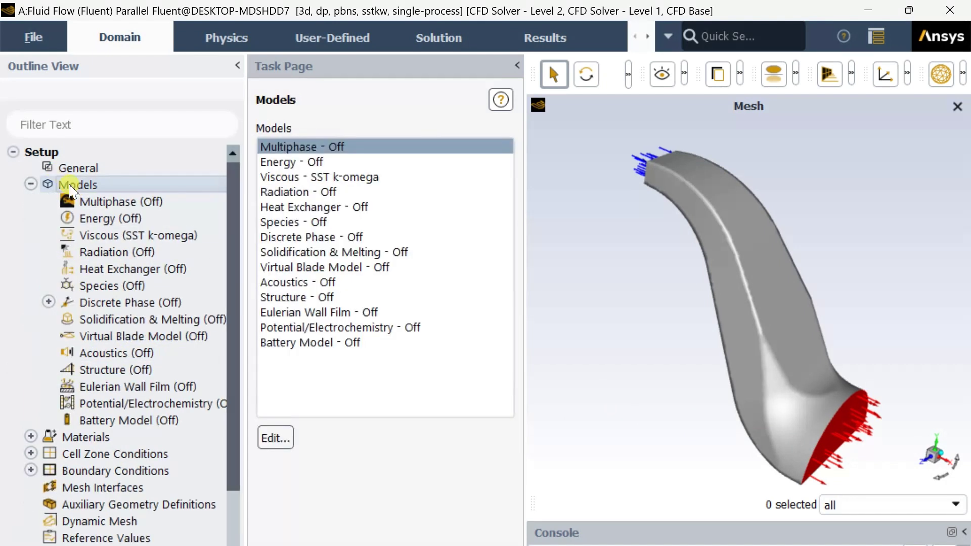
left_click(332, 176)
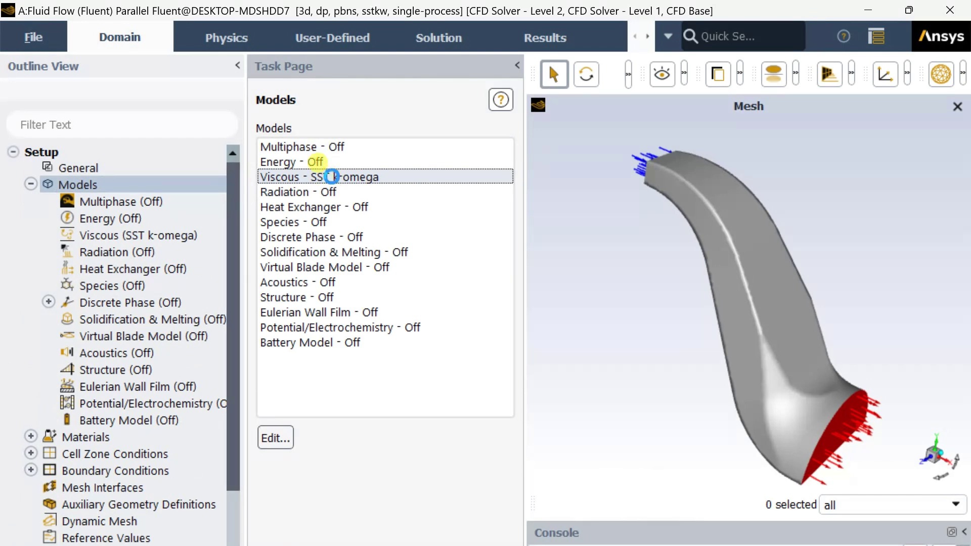
double_click(332, 176)
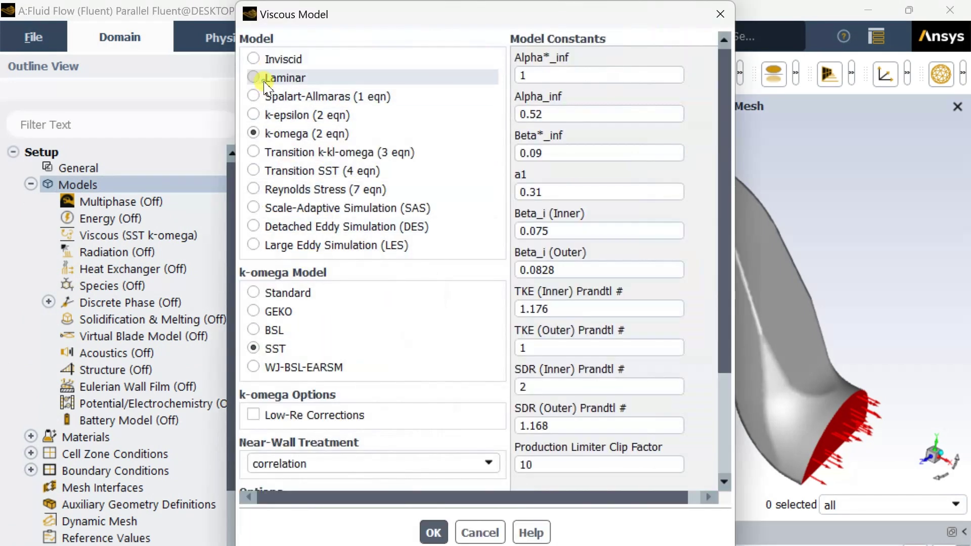
left_click(264, 81)
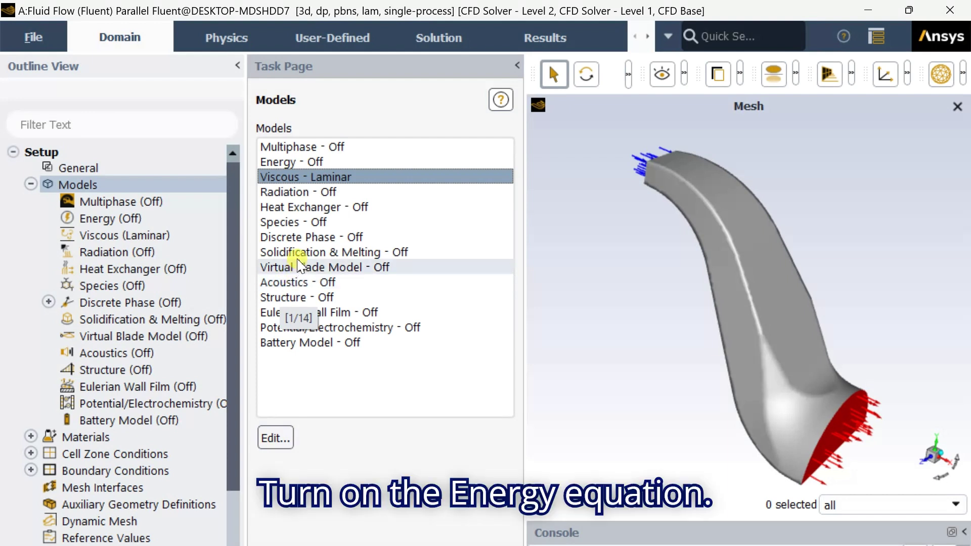
- Turn on the Energy Equation among the physics models
double_click(294, 162)
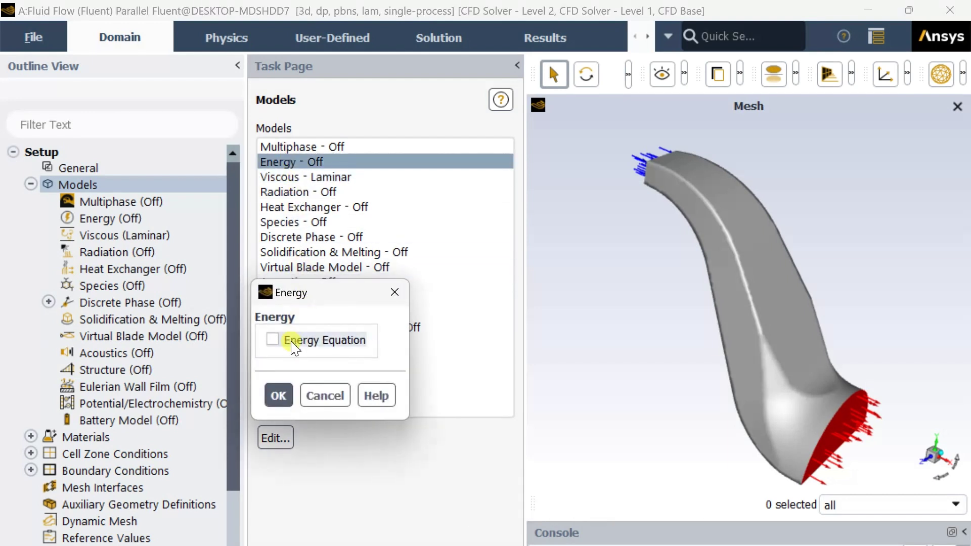
left_click(289, 404)
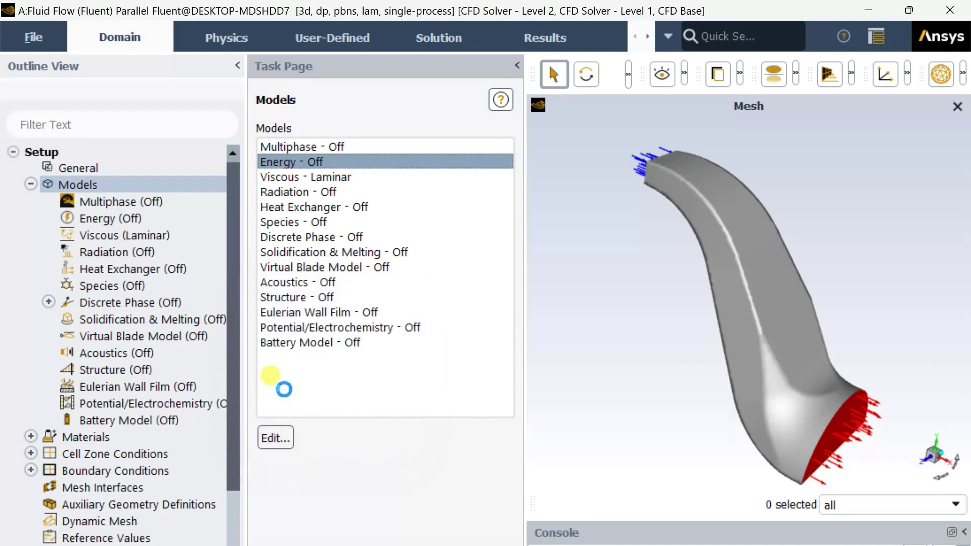
left_click(31, 186)
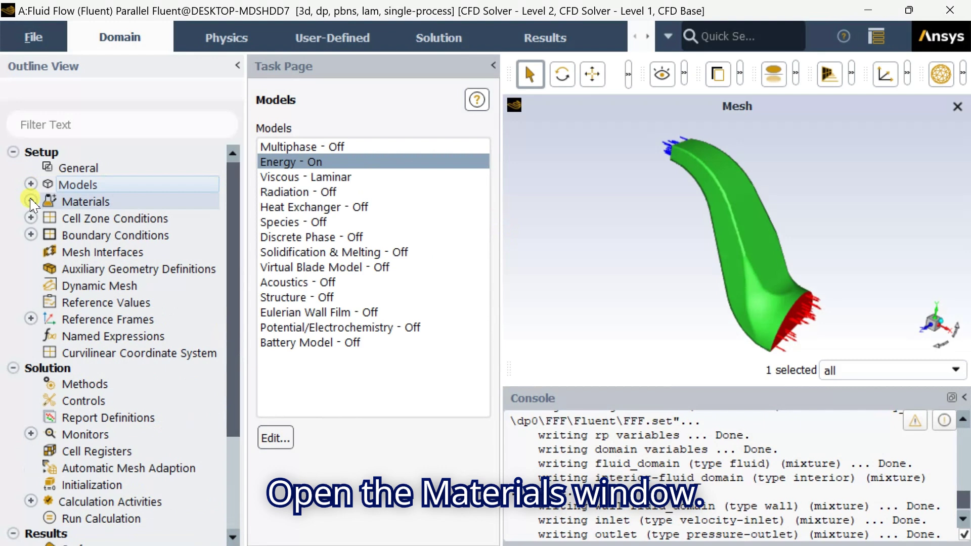
- Review the materials and check that air is assigned to the fluid_domain cell zone
double_click(67, 204)
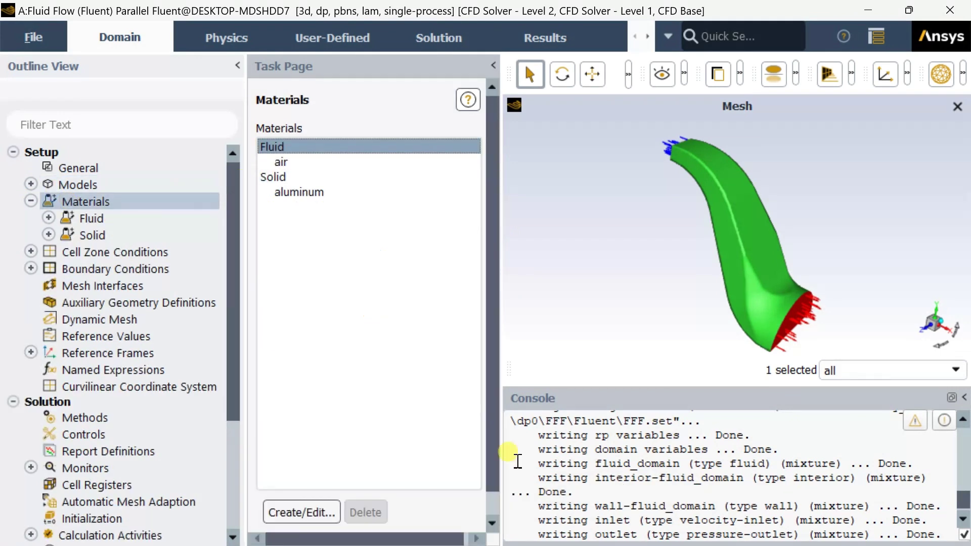
double_click(163, 253)
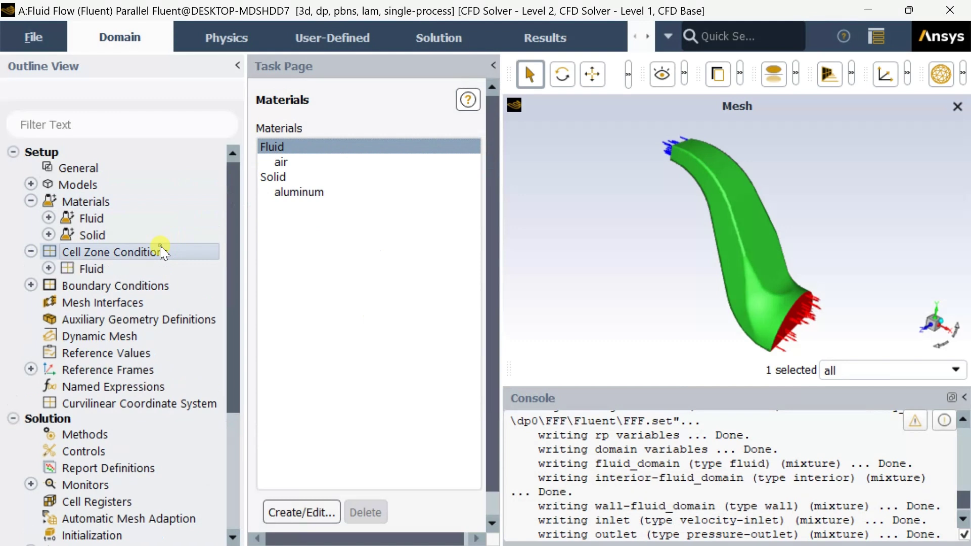
left_click(334, 161)
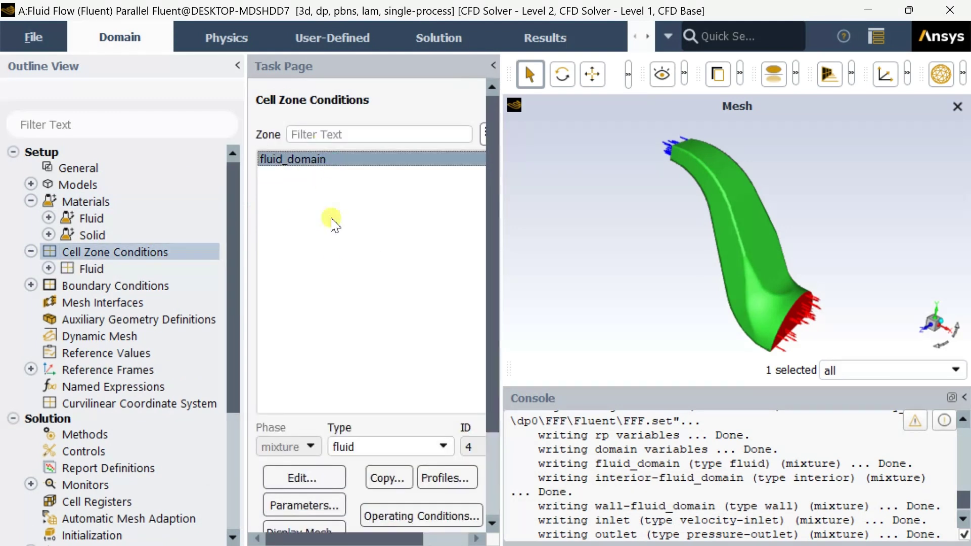
left_click(309, 477)
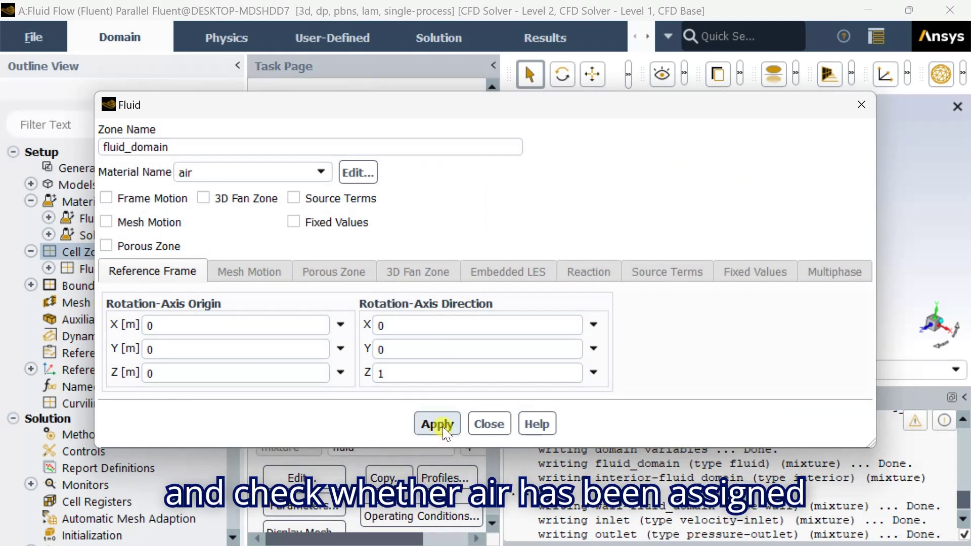
left_click(487, 425)
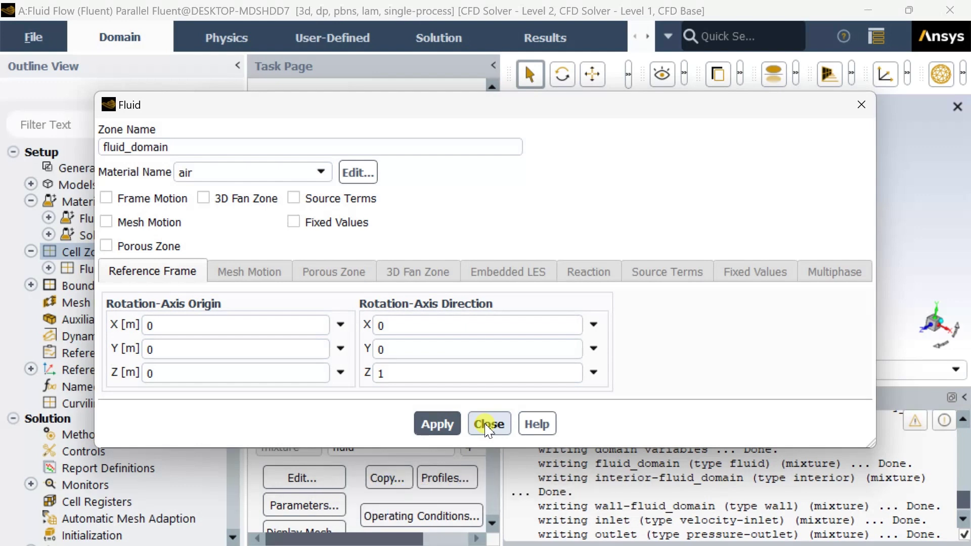
left_click(487, 425)
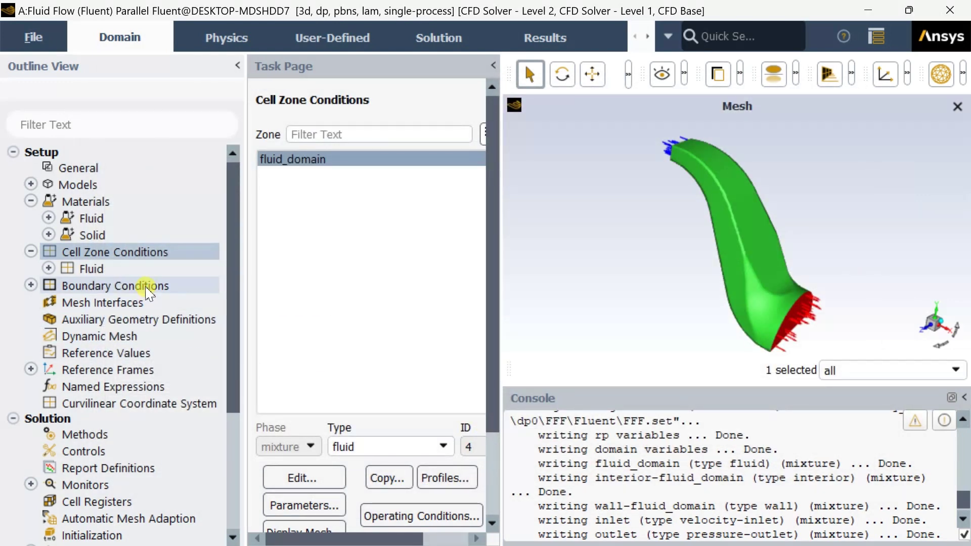
- Keep the inlet boundary as velocity-inlet and set its Velocity Magnitude to 0.001 m/s
double_click(147, 286)
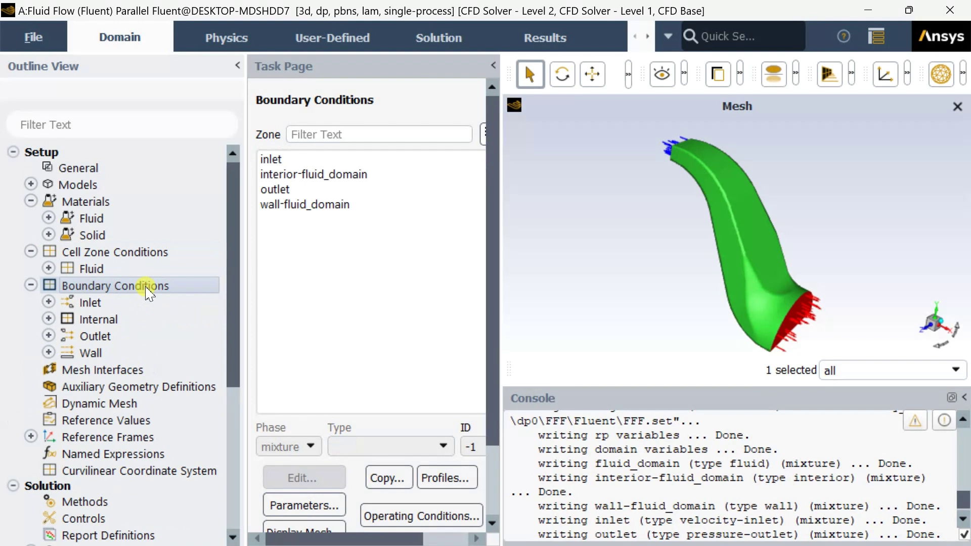
left_click_drag(495, 172, 524, 172)
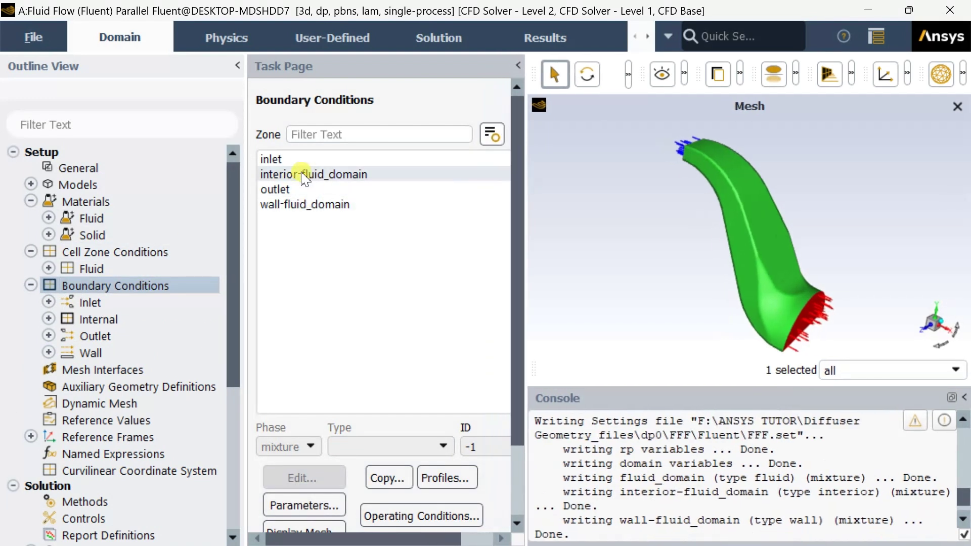
left_click(271, 159)
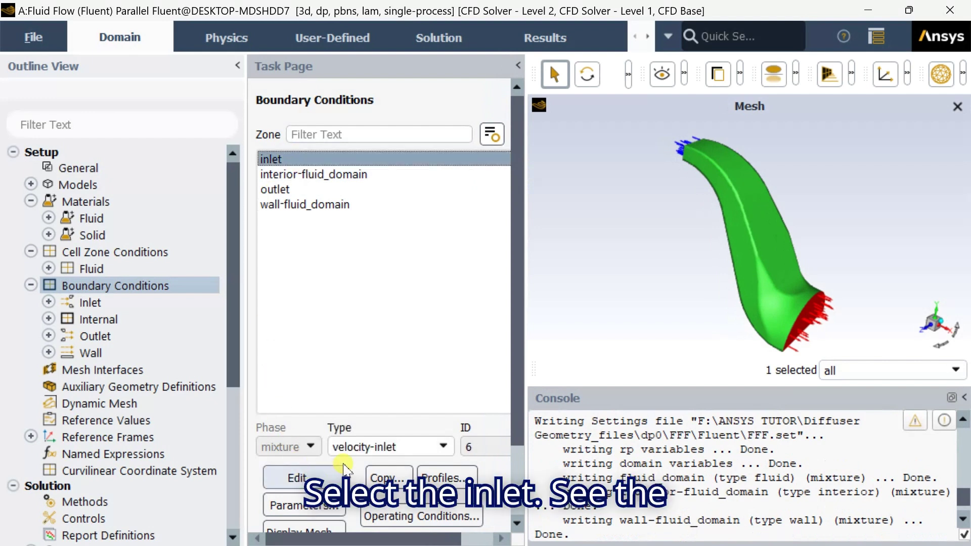
left_click(357, 448)
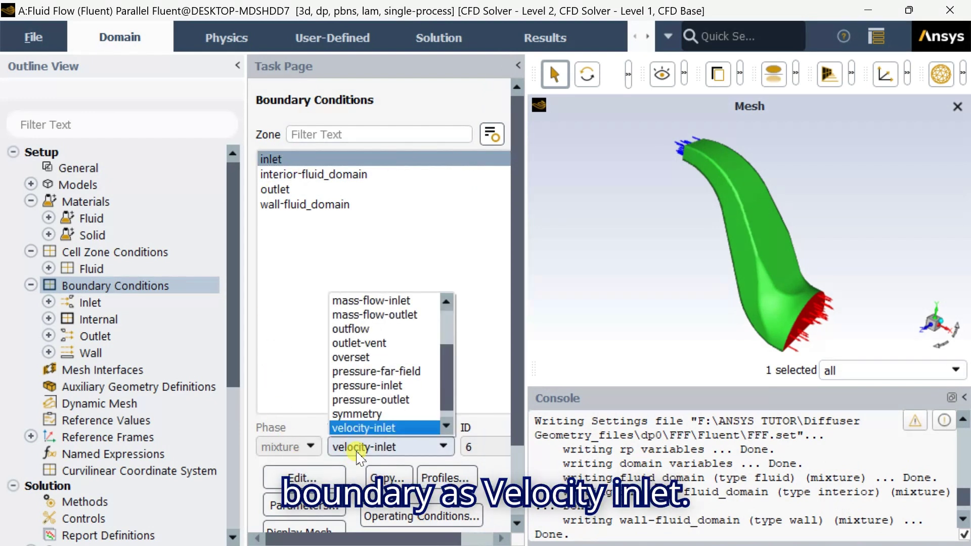
left_click(357, 454)
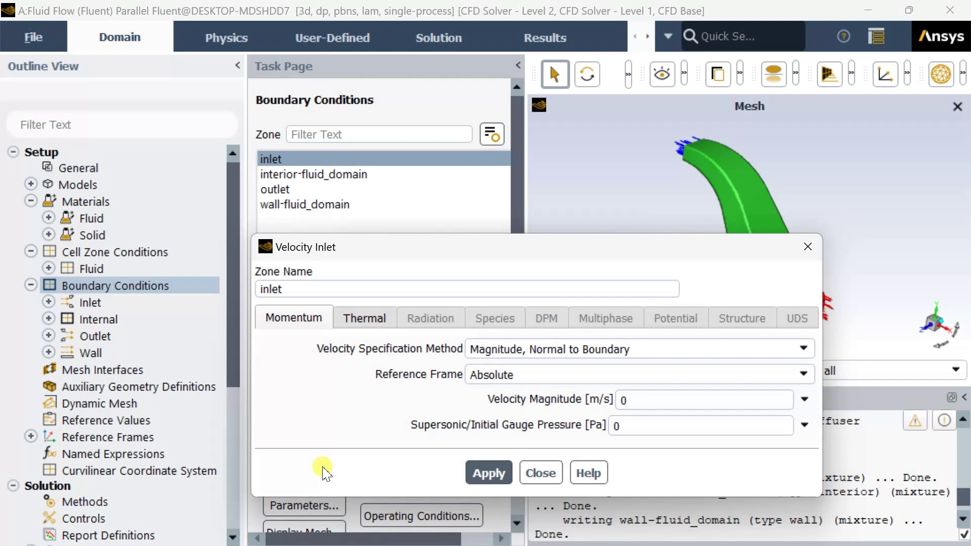
left_click_drag(334, 262, 329, 147)
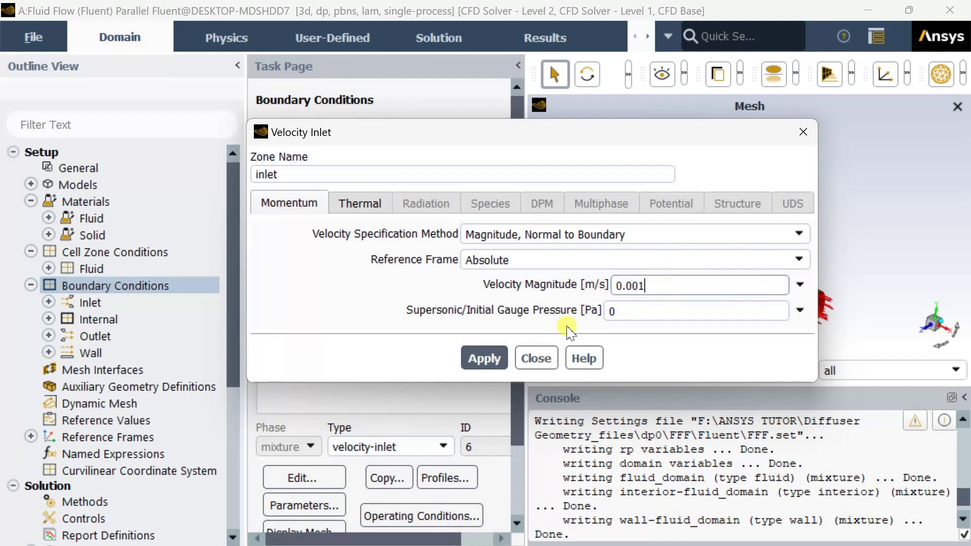
left_click(504, 354)
- Set the inlet air temperature to 305 K and close the inlet's boundary settings
left_click(363, 202)
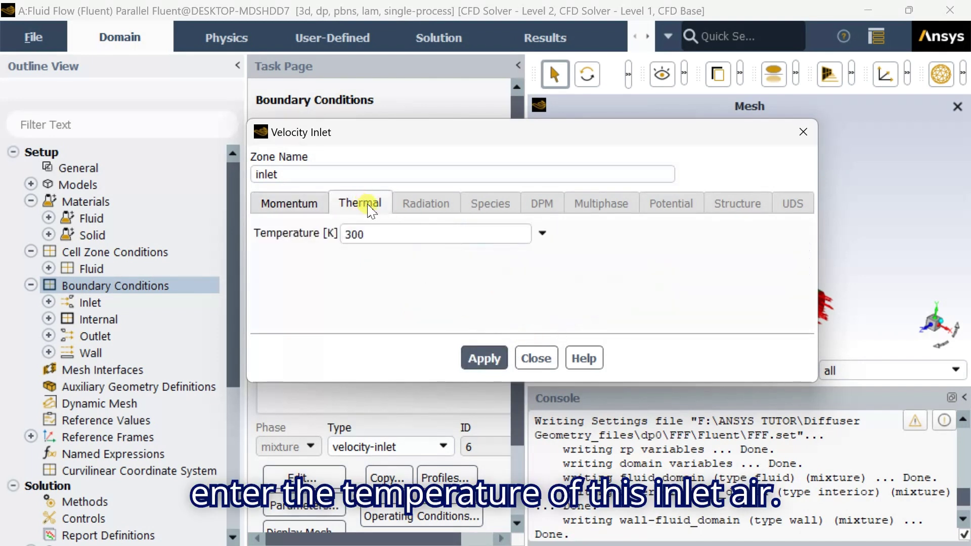
double_click(376, 236)
type("3")
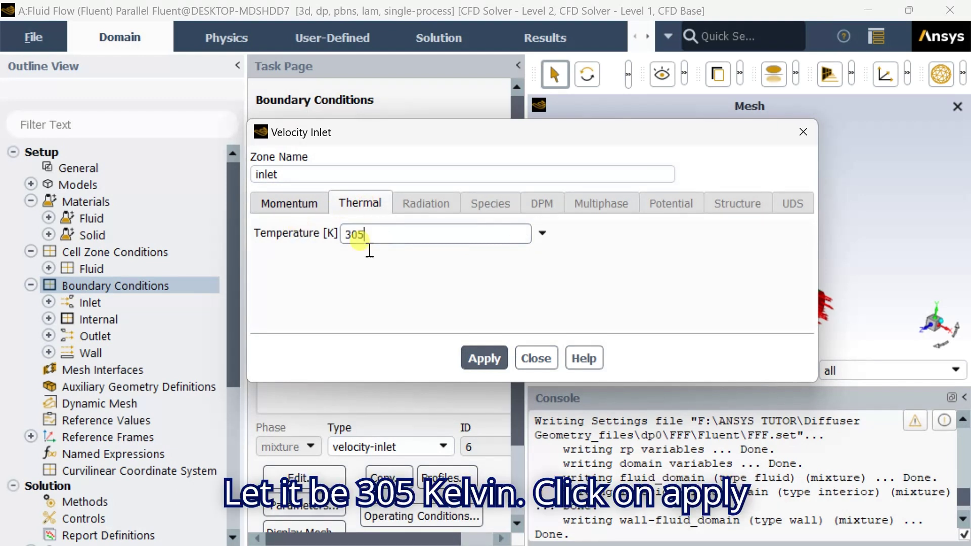
left_click(483, 357)
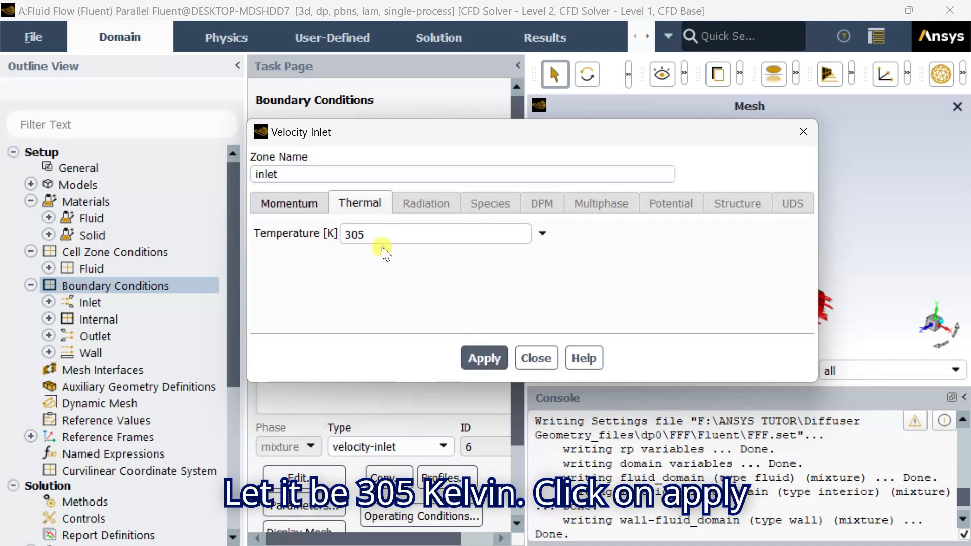
left_click(294, 202)
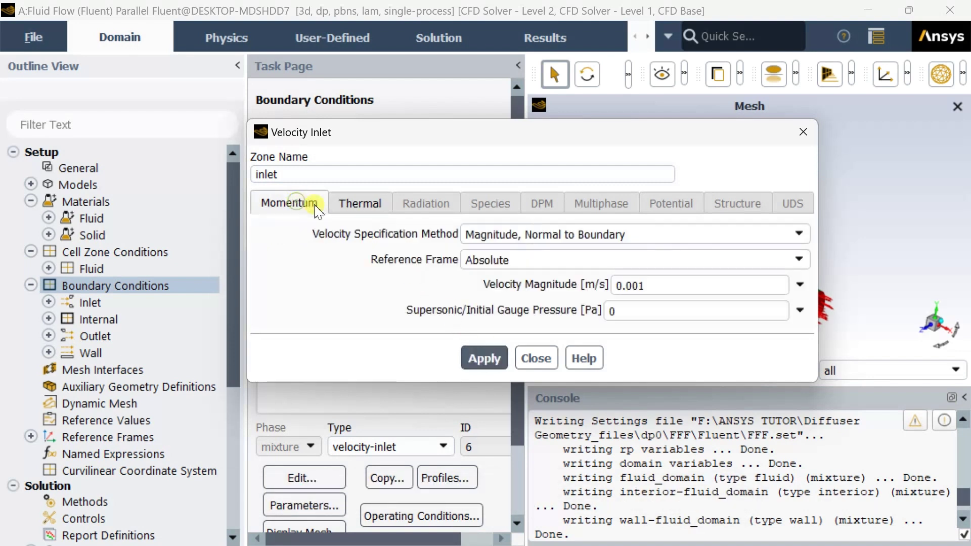
left_click(536, 360)
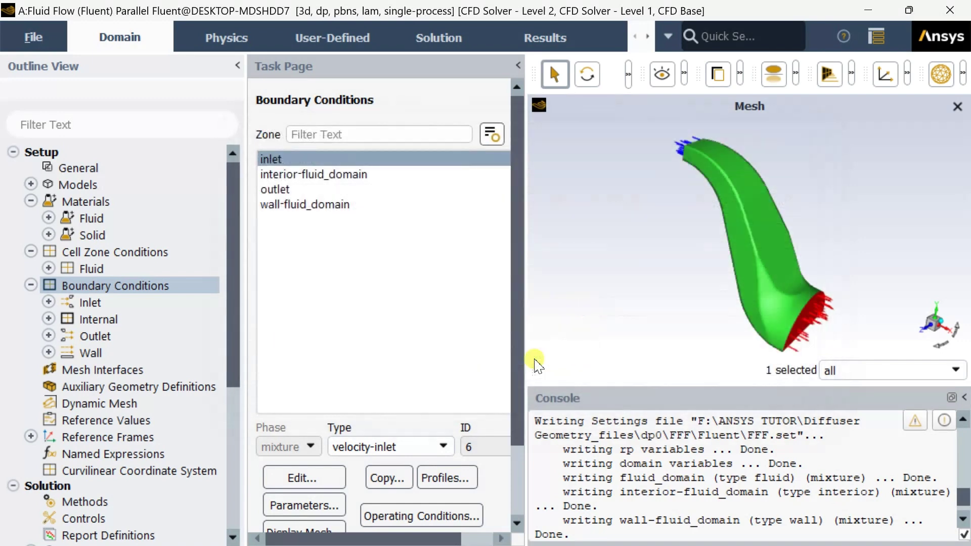
- Review the outlet's boundary type and the momentum and thermal conditions of the wall-fluid_domain boundary
left_click(292, 192)
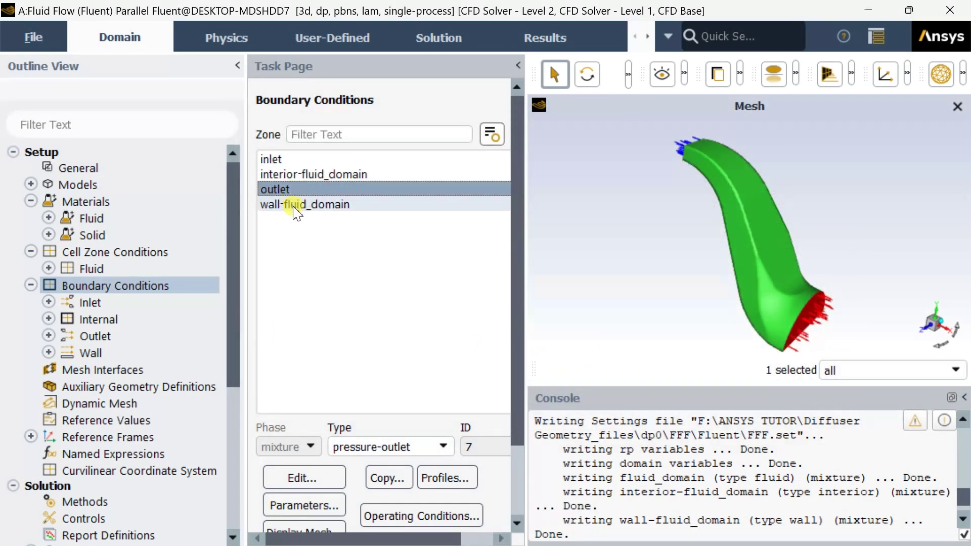
left_click(297, 206)
left_click(319, 476)
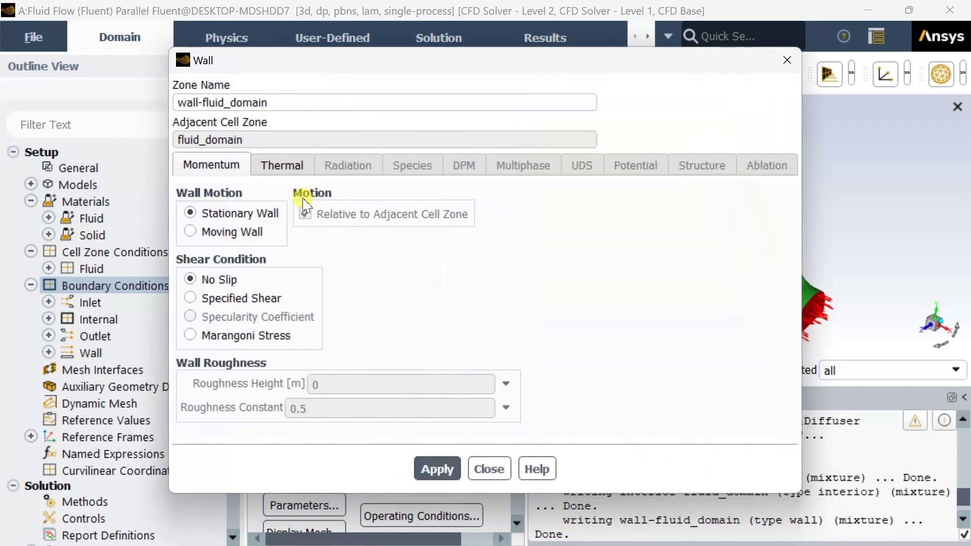
left_click(283, 168)
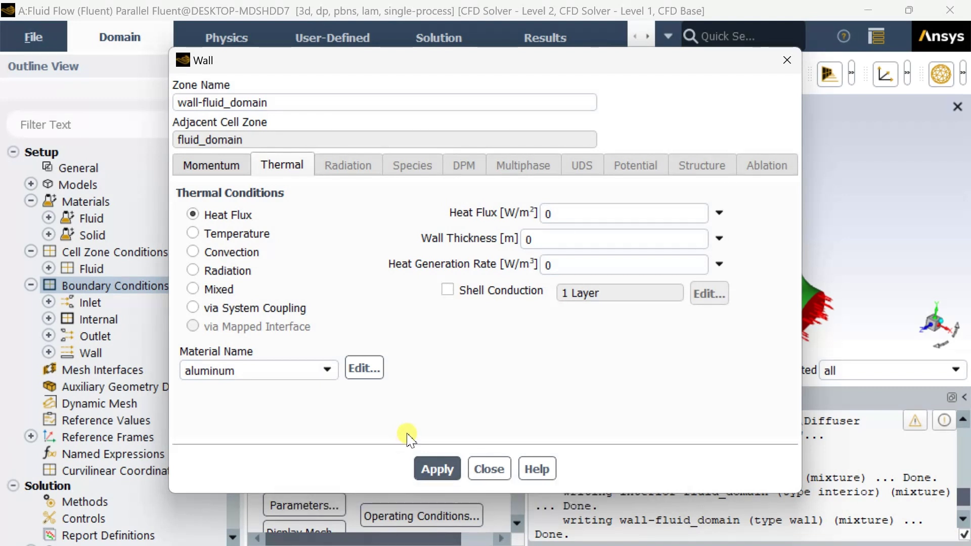
left_click(491, 471)
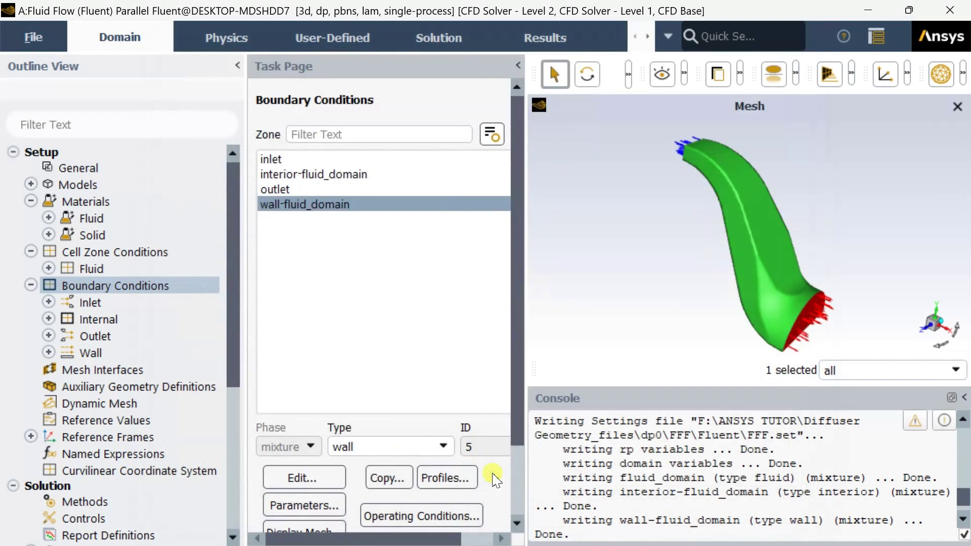
- Set the Gradient spatial discretization in the solution methods to Green-Gauss Cell Based
scroll(131, 339, "down", 3)
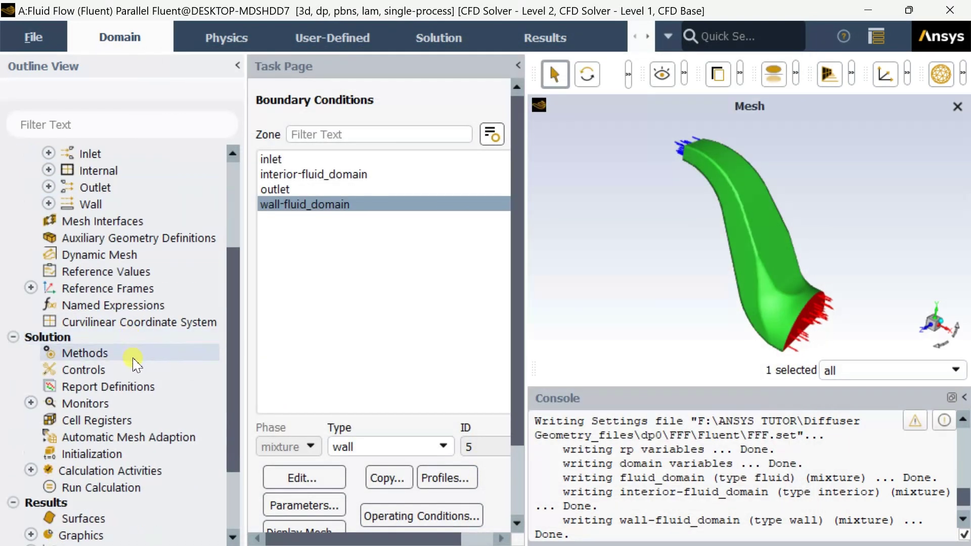
left_click(136, 356)
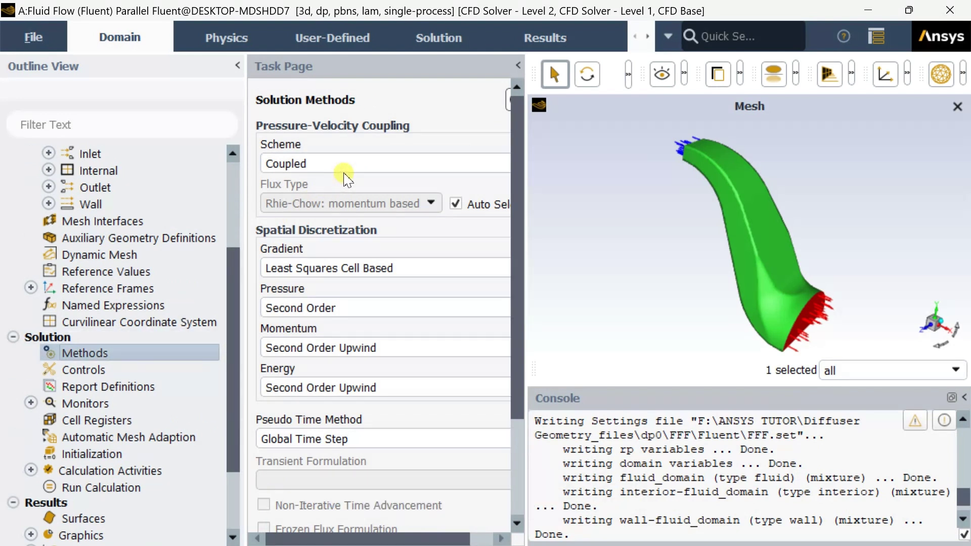
left_click(346, 273)
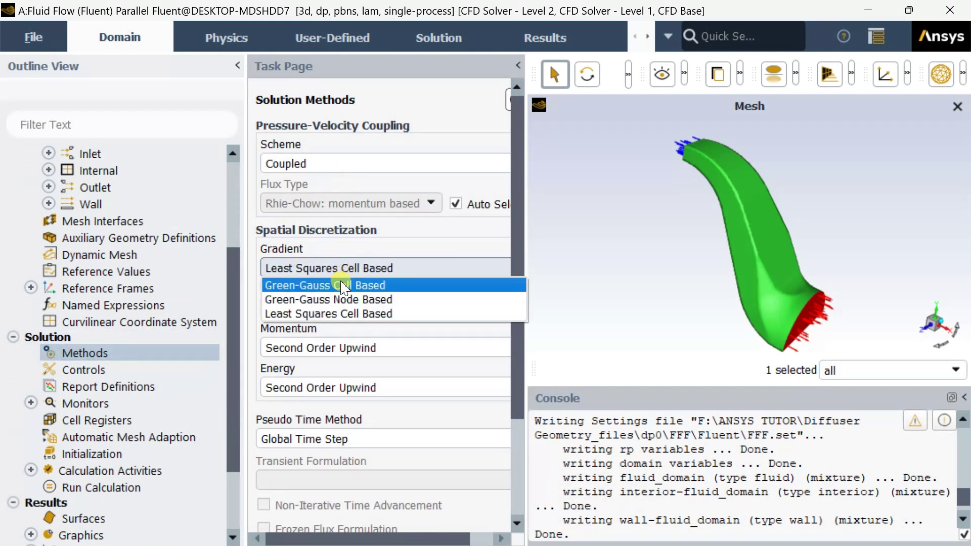
left_click(342, 284)
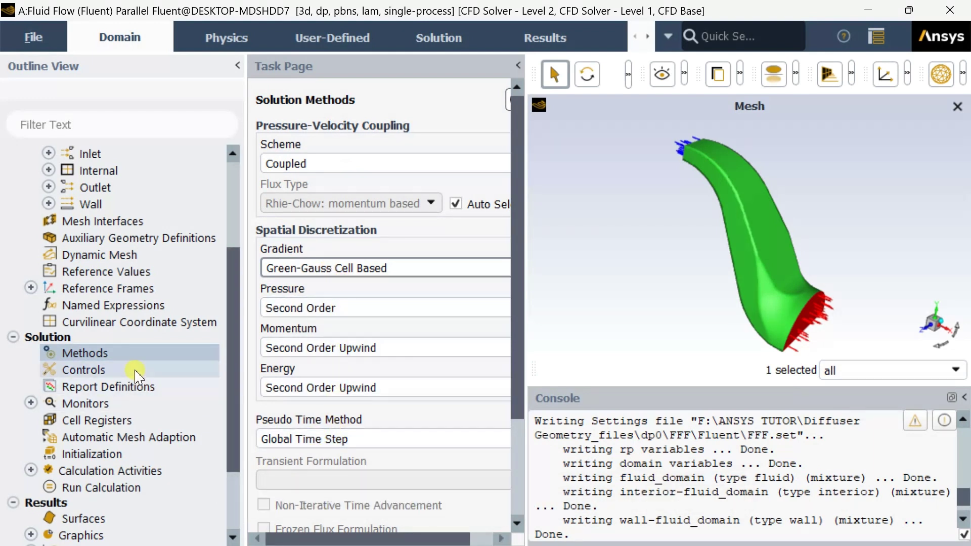
- Set the absolute convergence criterion of the energy residual to 1e-25 and accept the residual monitor settings
double_click(119, 404)
left_click(123, 420)
double_click(123, 421)
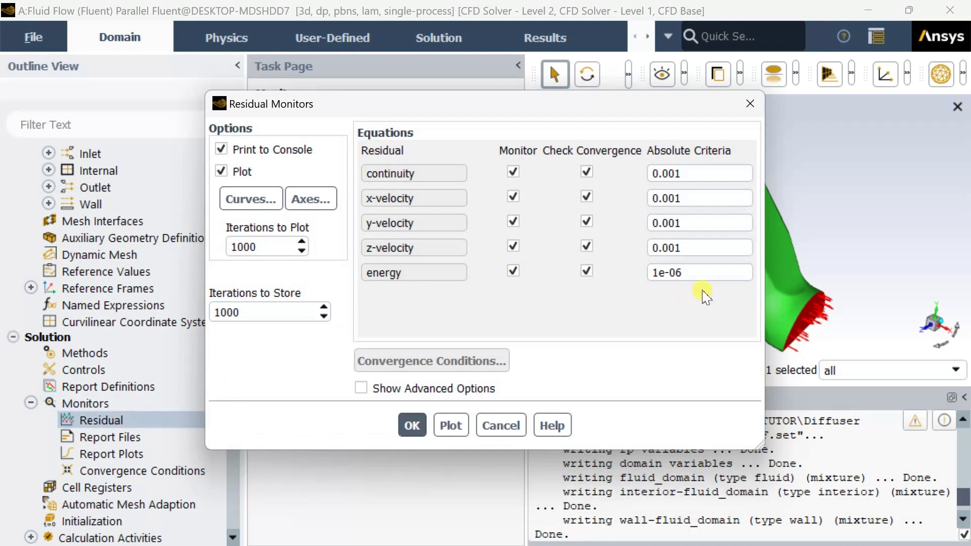
left_click_drag(694, 279, 677, 280)
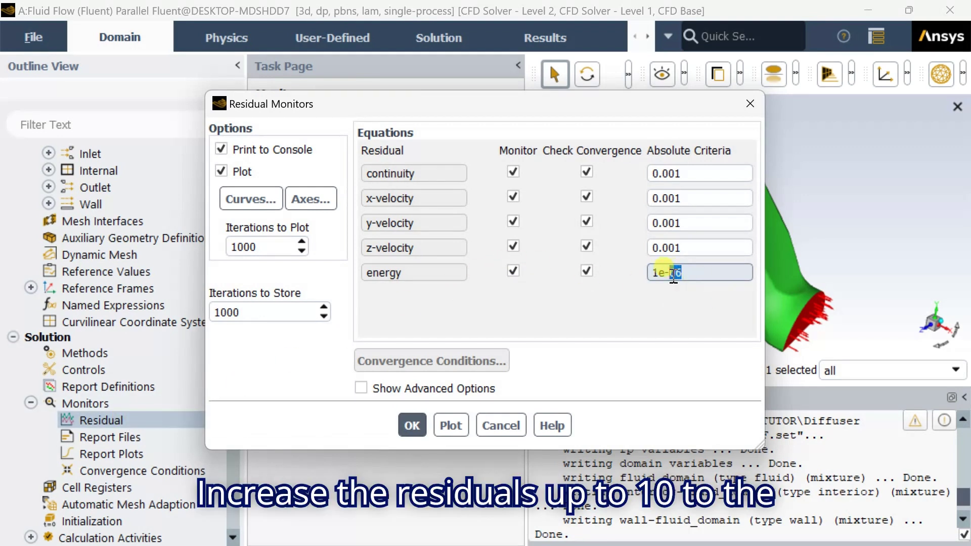
type("25")
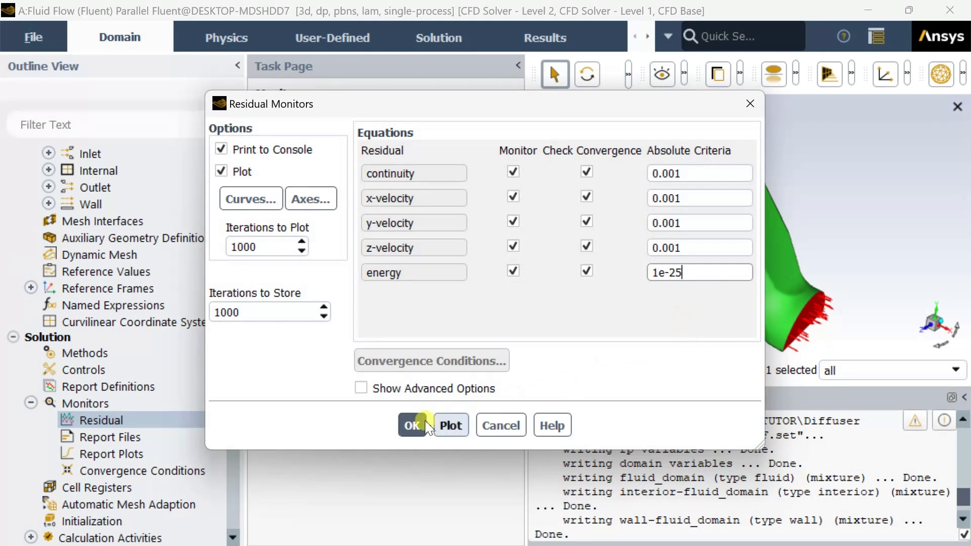
left_click(411, 425)
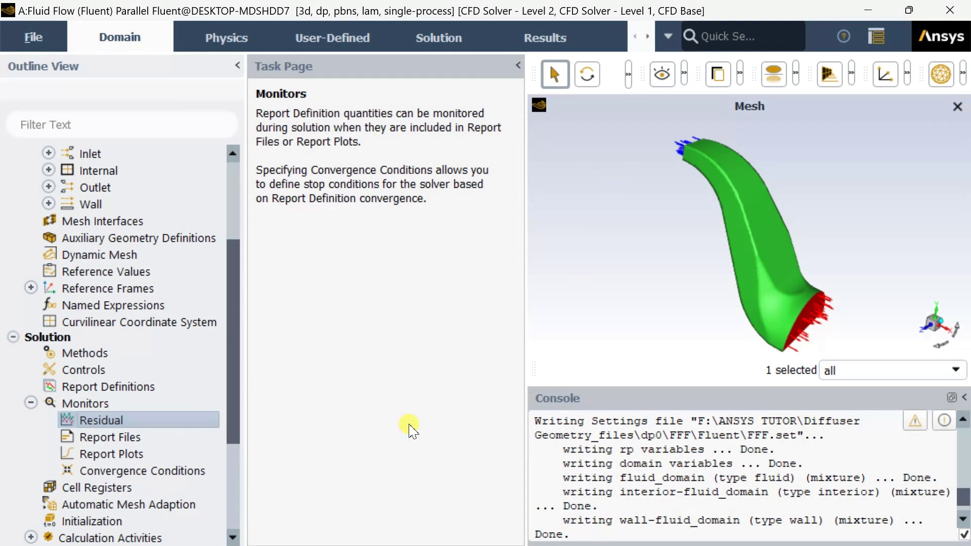
- Initialize the solution using the Hybrid Initialization method
scroll(137, 430, "down", 2)
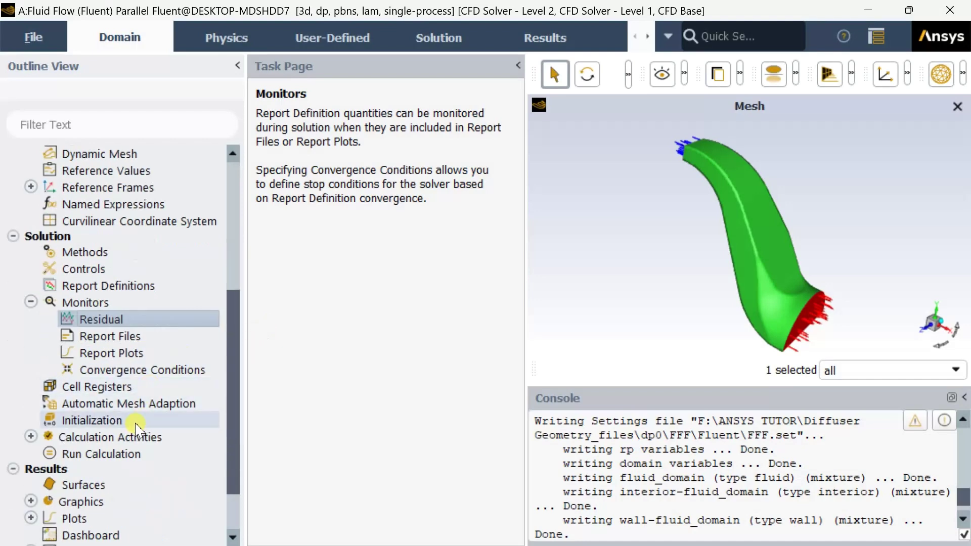
left_click(136, 424)
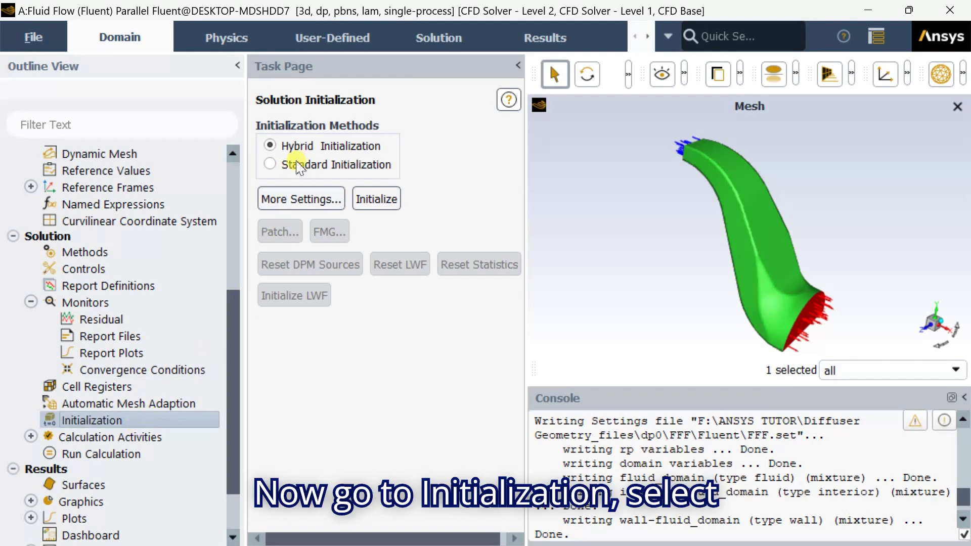
left_click(375, 199)
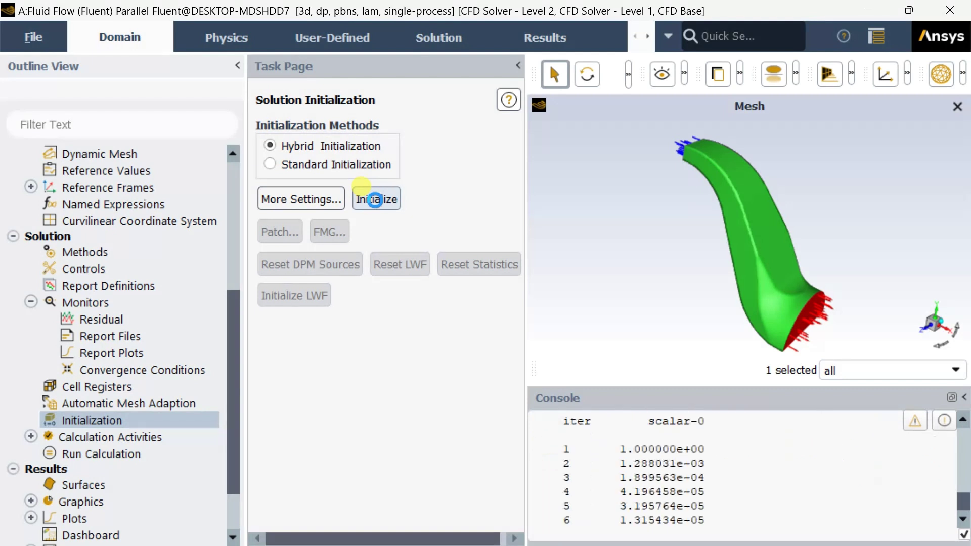
left_click(375, 200)
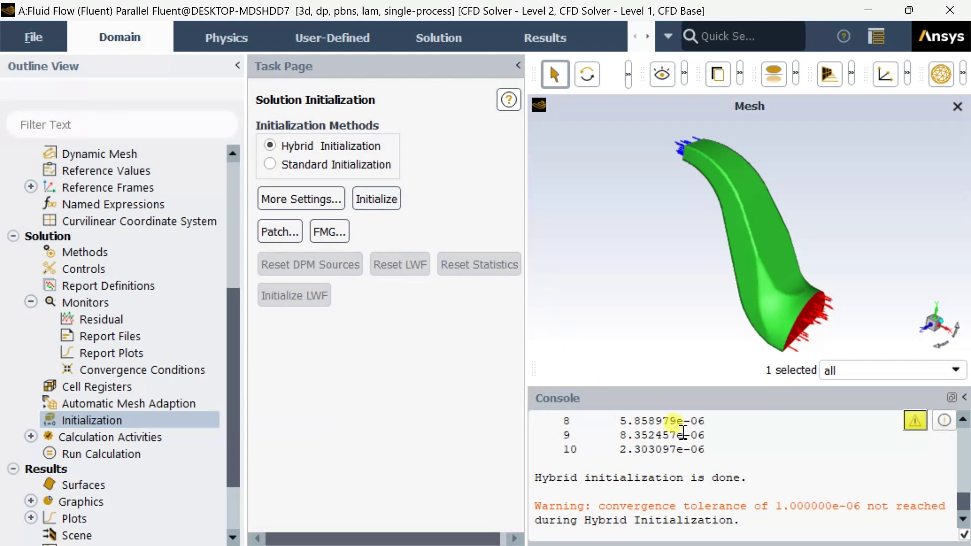
scroll(721, 478, "down", 1)
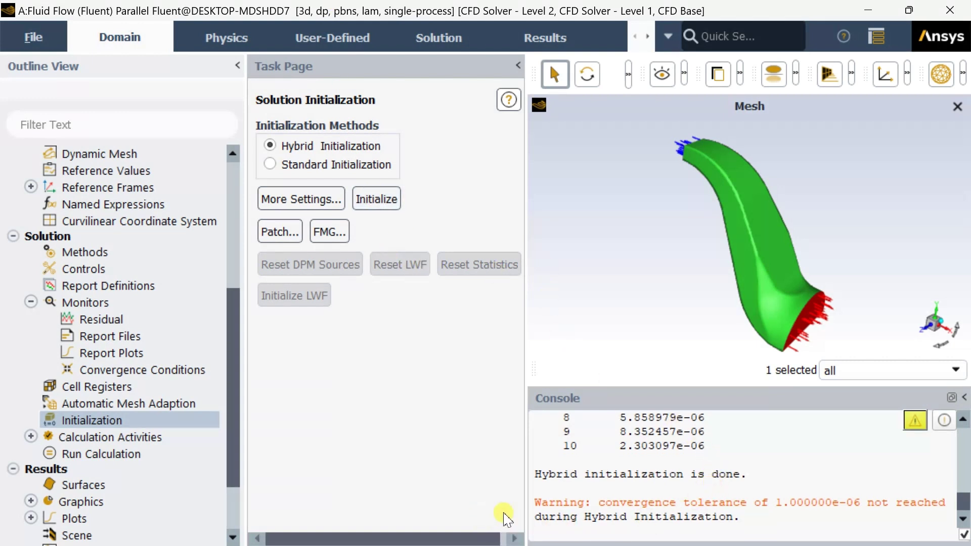
- Run the calculation with 500 iterations and dismiss the completion notice
left_click(120, 455)
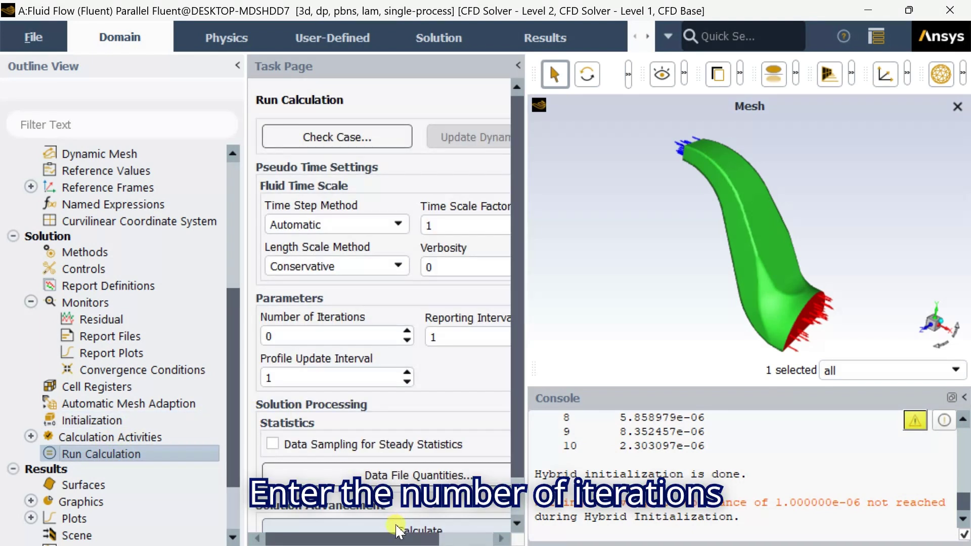
double_click(271, 335)
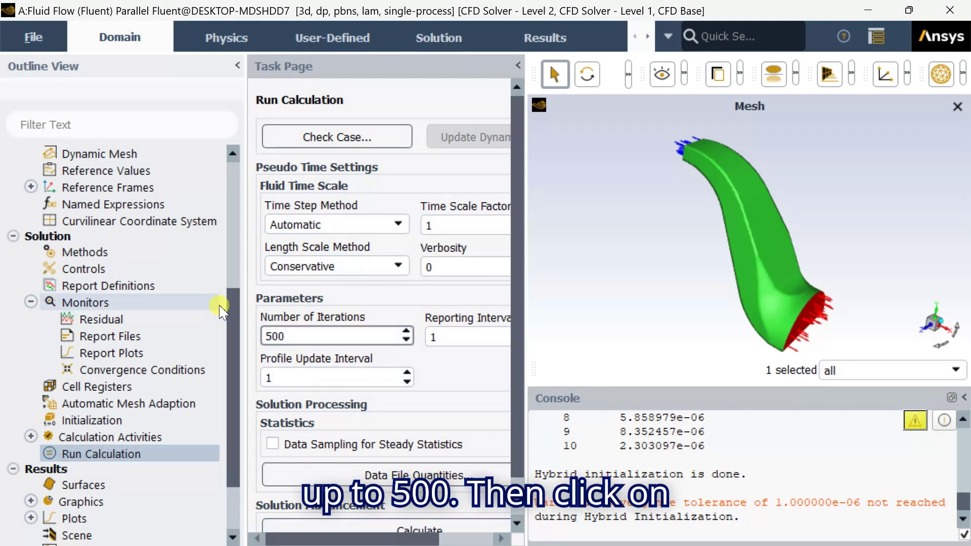
left_click(378, 527)
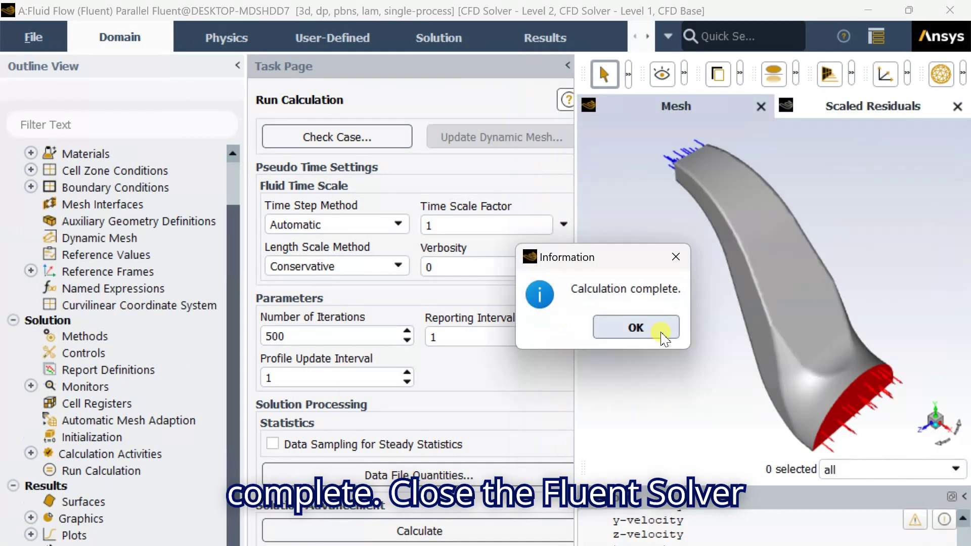
left_click(663, 334)
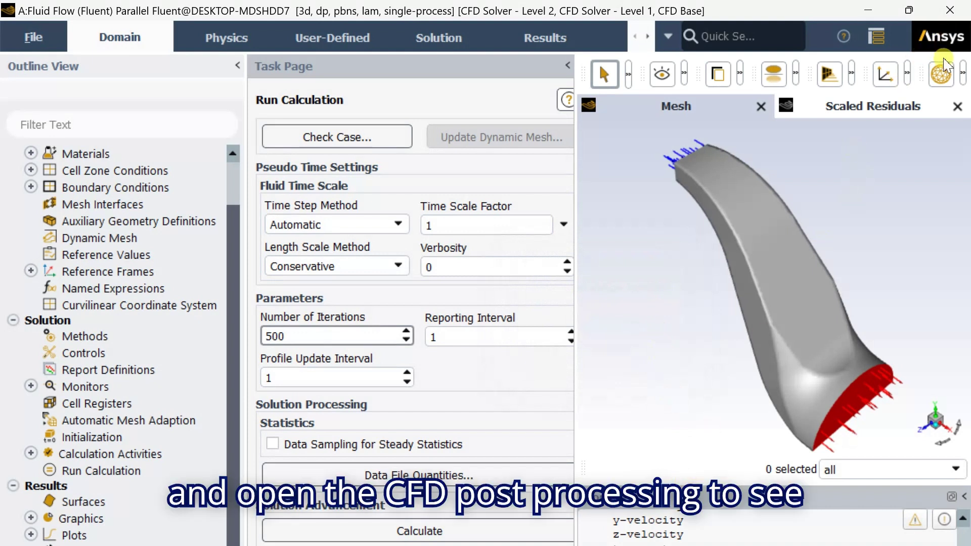
- Quit Fluent using the settings changes for the current calculation only, and open the Results cell from Workbench in CFD-Post
left_click(950, 10)
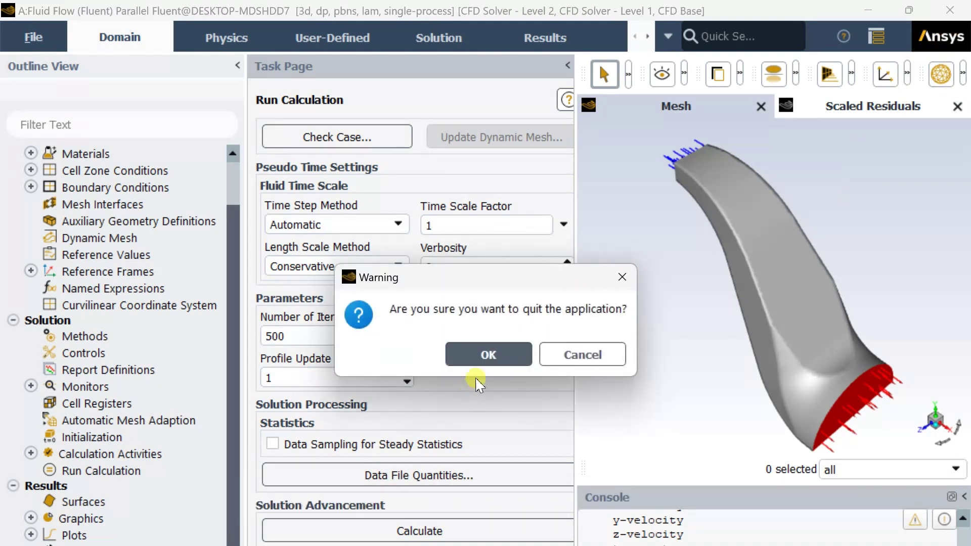
left_click(501, 359)
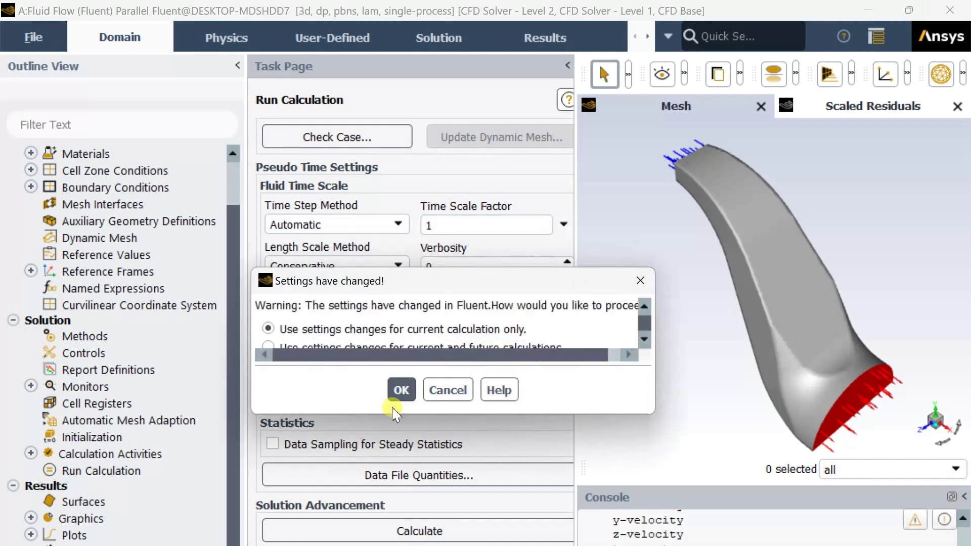
left_click(402, 391)
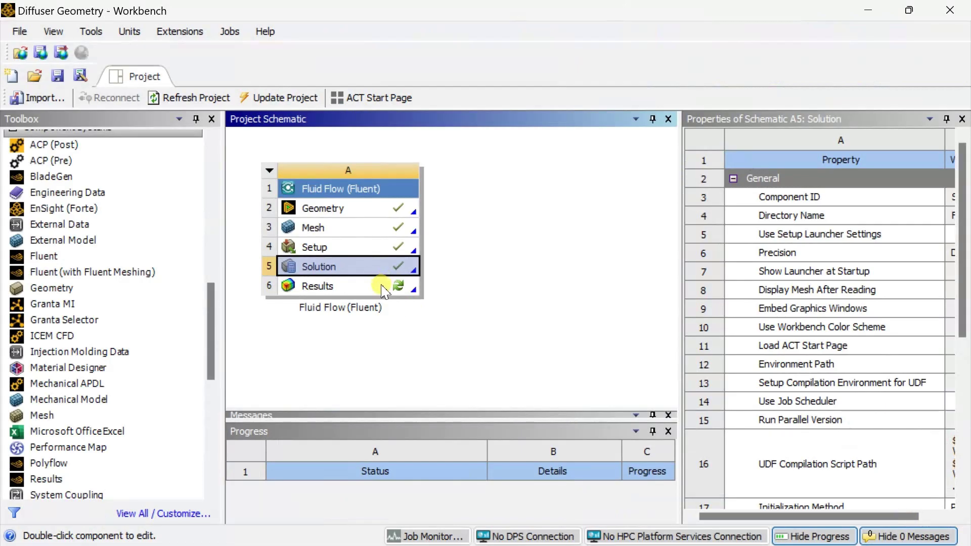
double_click(385, 290)
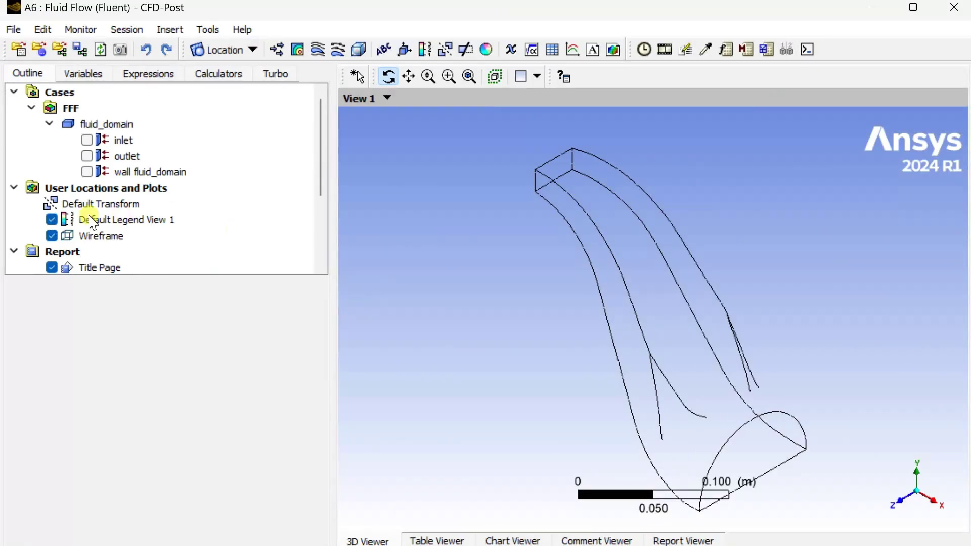
left_click(52, 236)
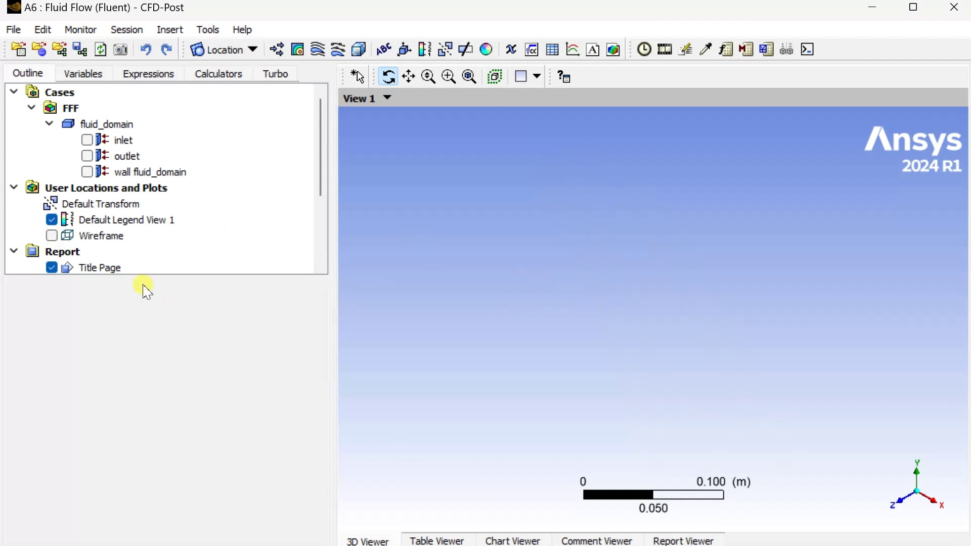
scroll(143, 258, "down", 3)
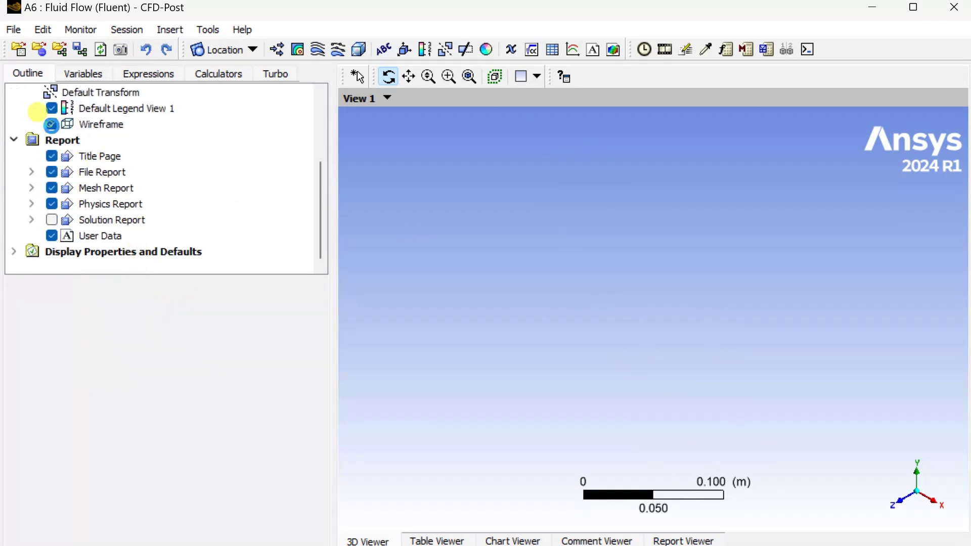
left_click(51, 124)
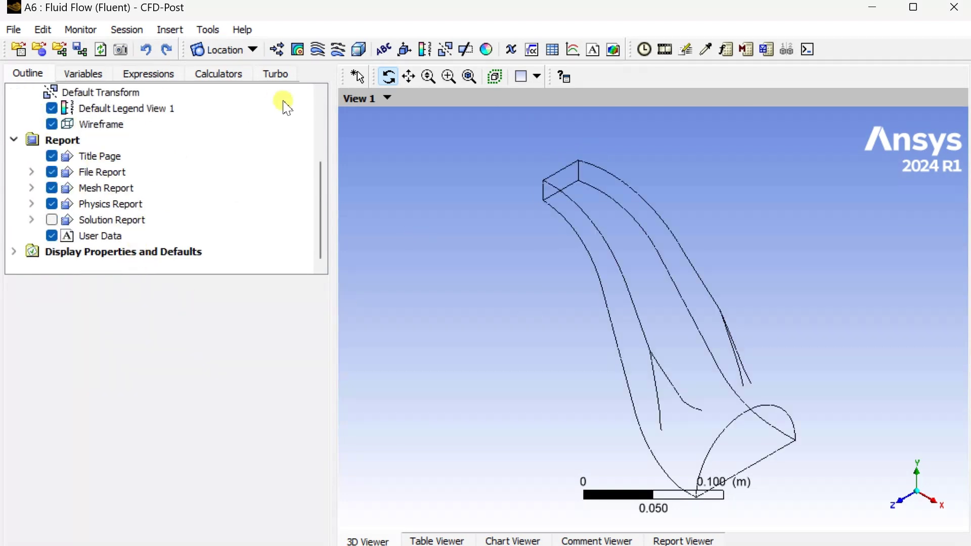
- Create a contour located on wall fluid_domain with Temperature as its variable
left_click(300, 50)
left_click(350, 124)
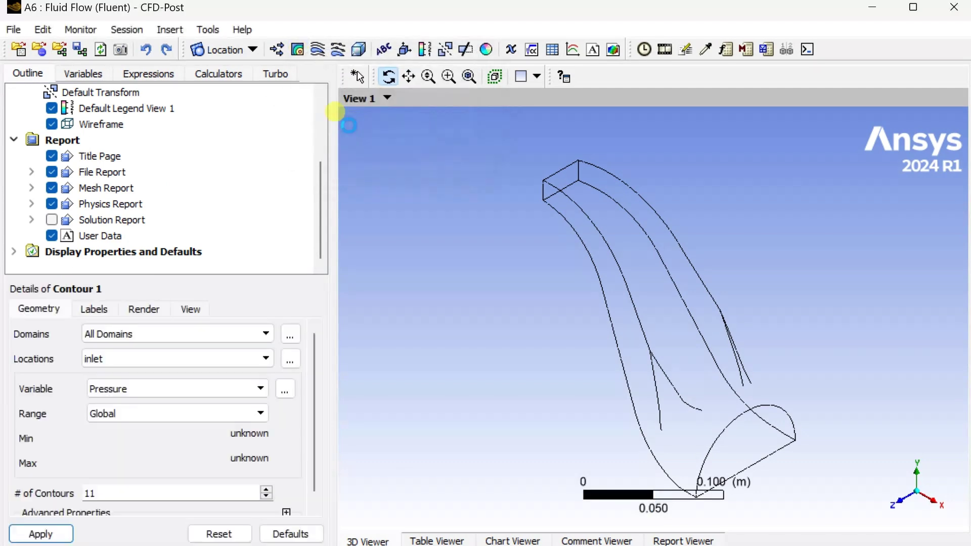
left_click(189, 360)
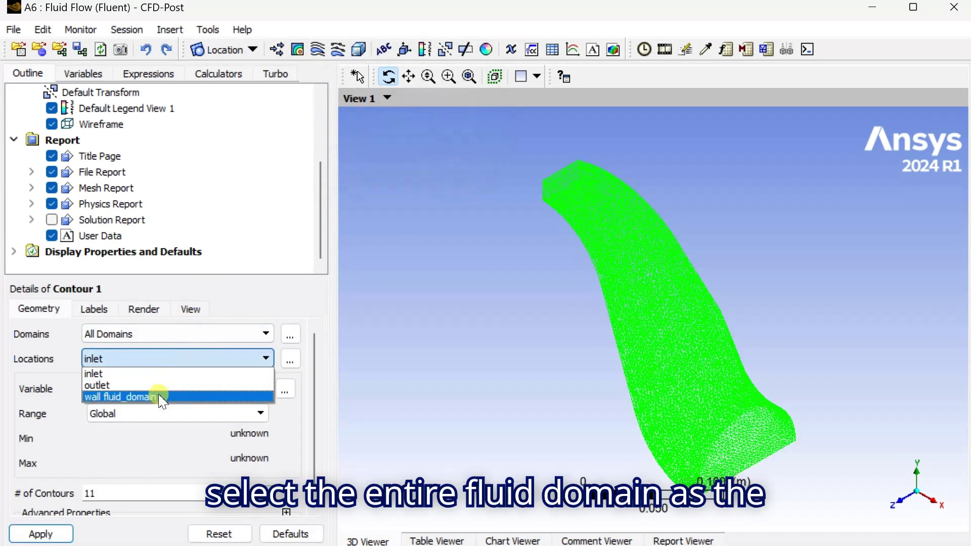
left_click(162, 397)
left_click(131, 391)
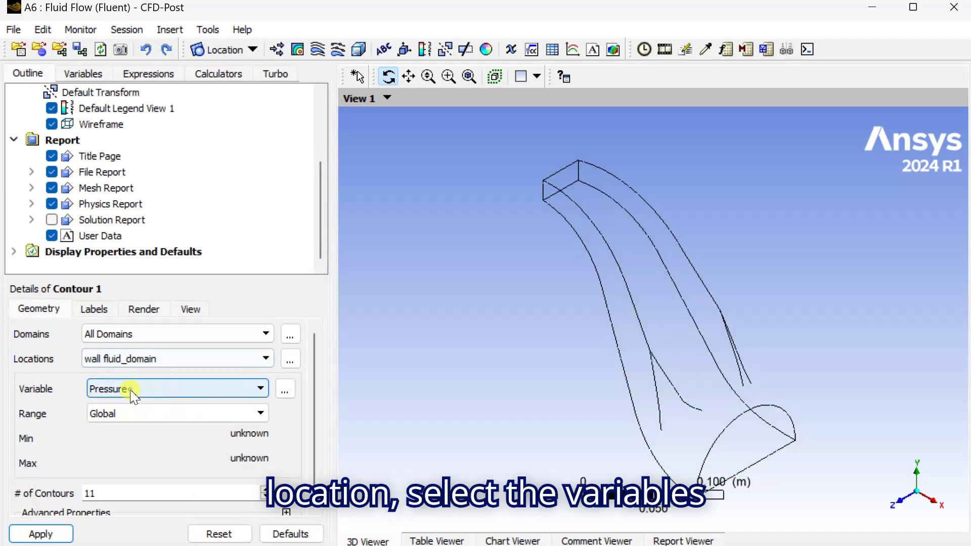
left_click(135, 461)
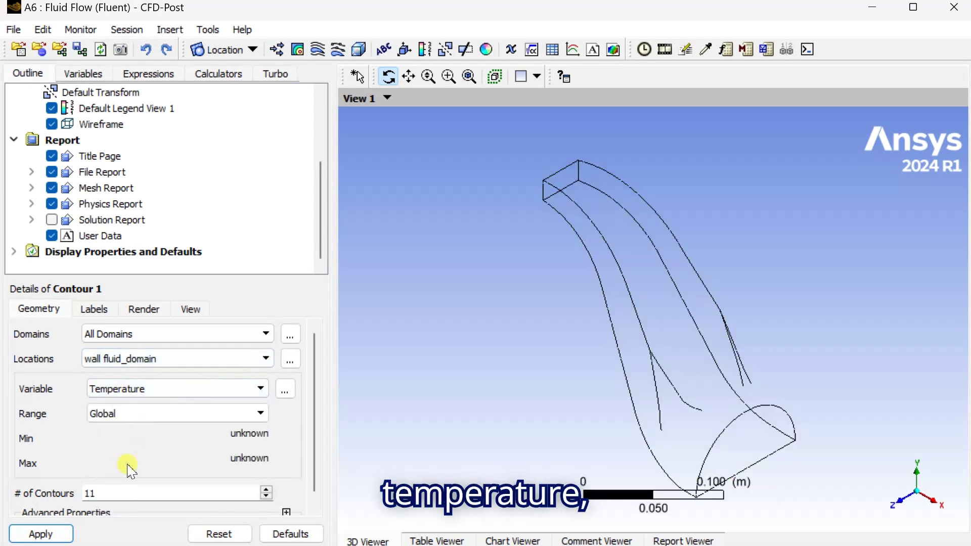
- Keep the temperature contour's range Global, set its number of contours to 100 and apply it
left_click(138, 422)
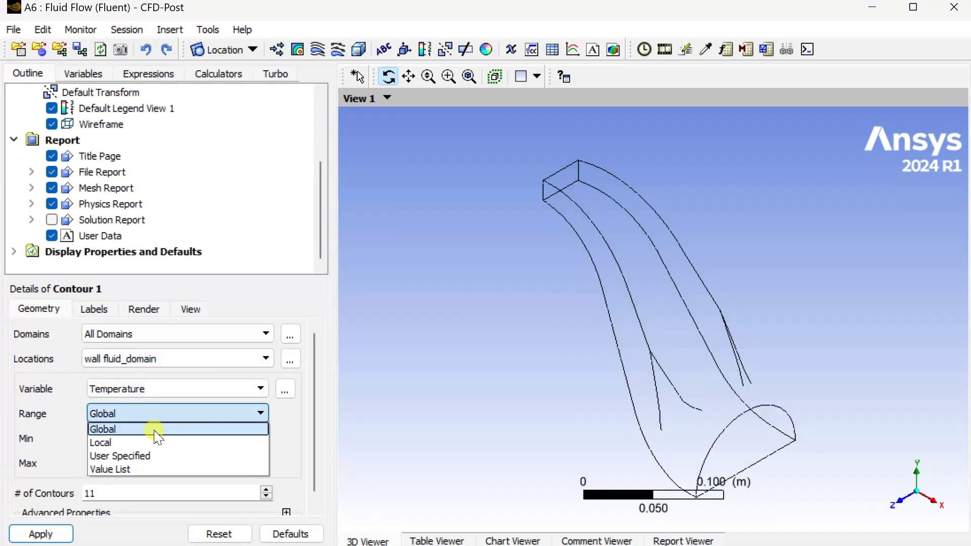
left_click(153, 431)
left_click(56, 494)
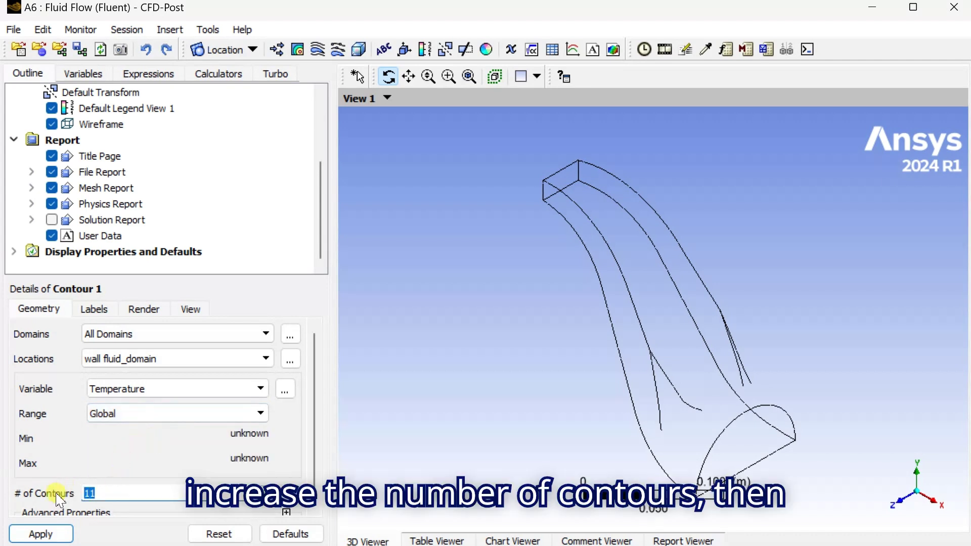
type("100")
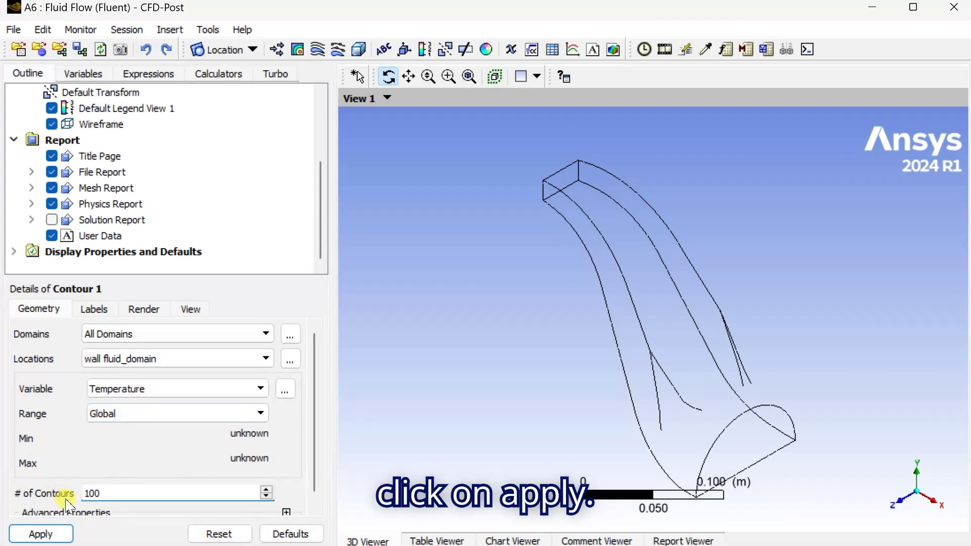
left_click(44, 534)
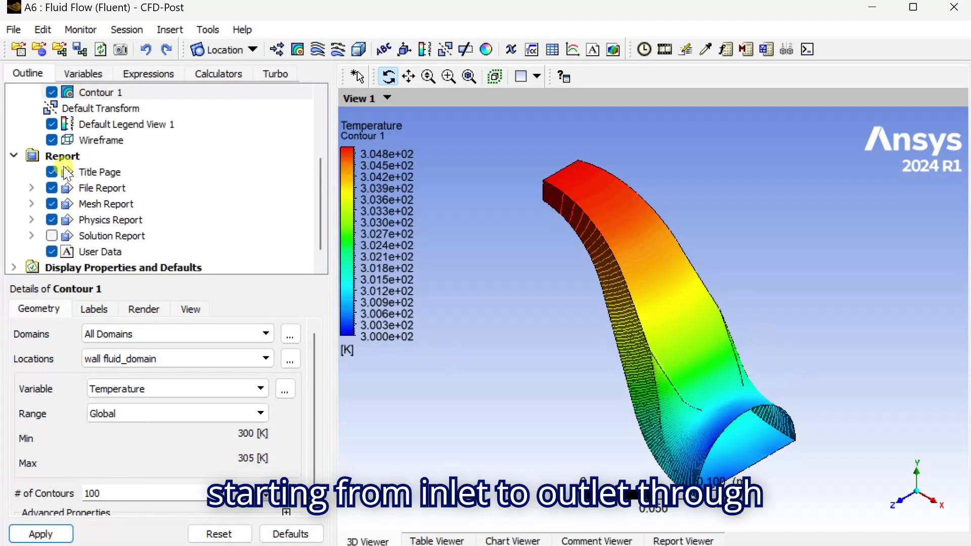
- Hide the wireframe and turn the diffuser to a side view of the temperature contour
left_click(52, 141)
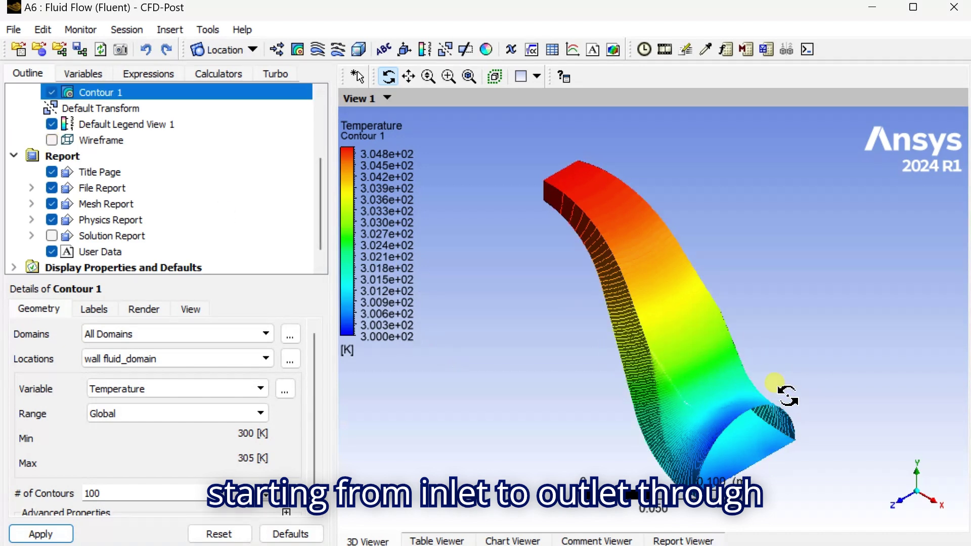
left_click_drag(767, 390, 820, 359)
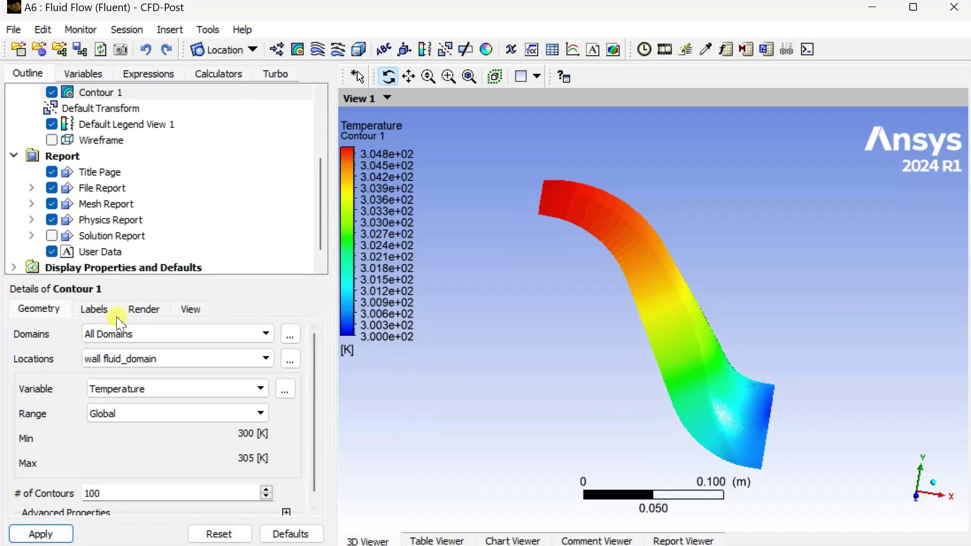
- Change the default legend's number format to Fixed in its text parameters and apply it
scroll(125, 251, "down", 1)
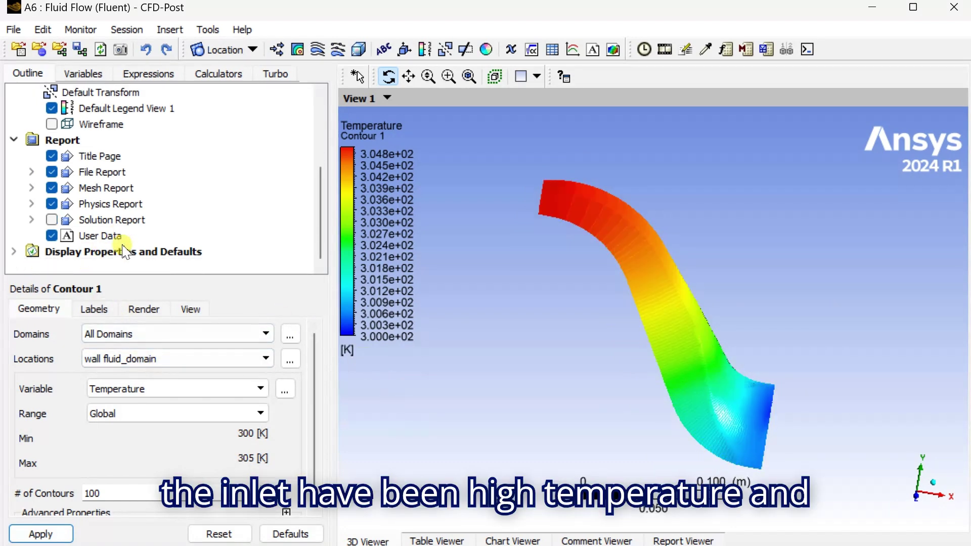
scroll(121, 237, "up", 2)
left_click(129, 205)
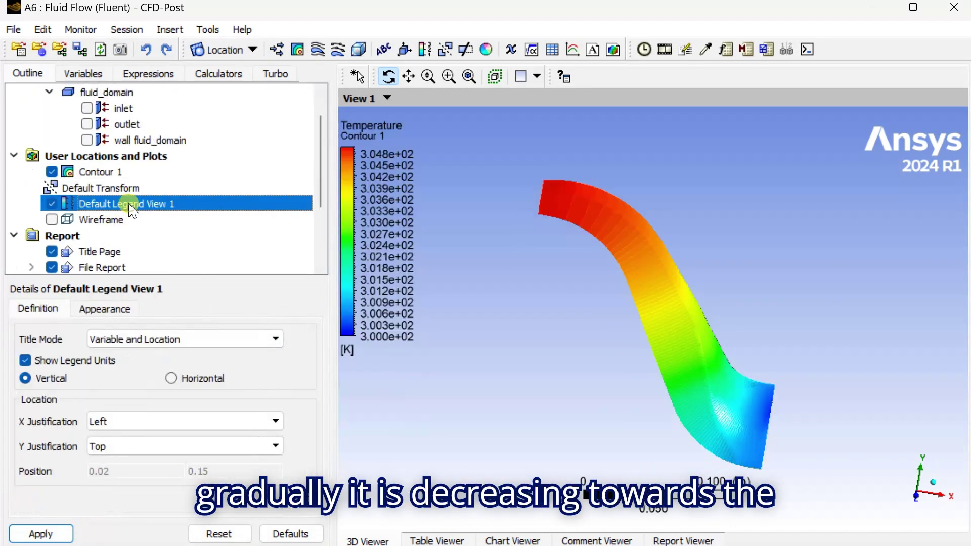
left_click(102, 311)
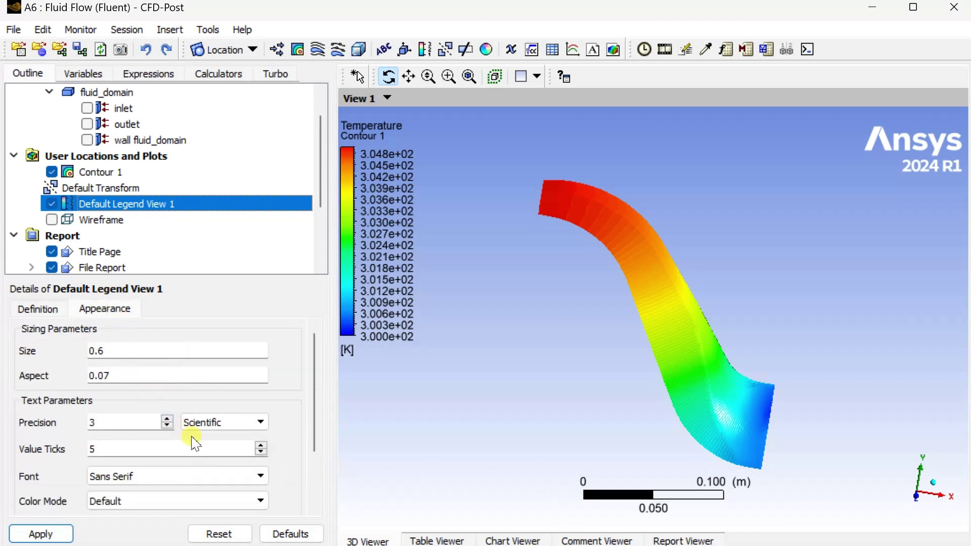
left_click(205, 424)
left_click(205, 431)
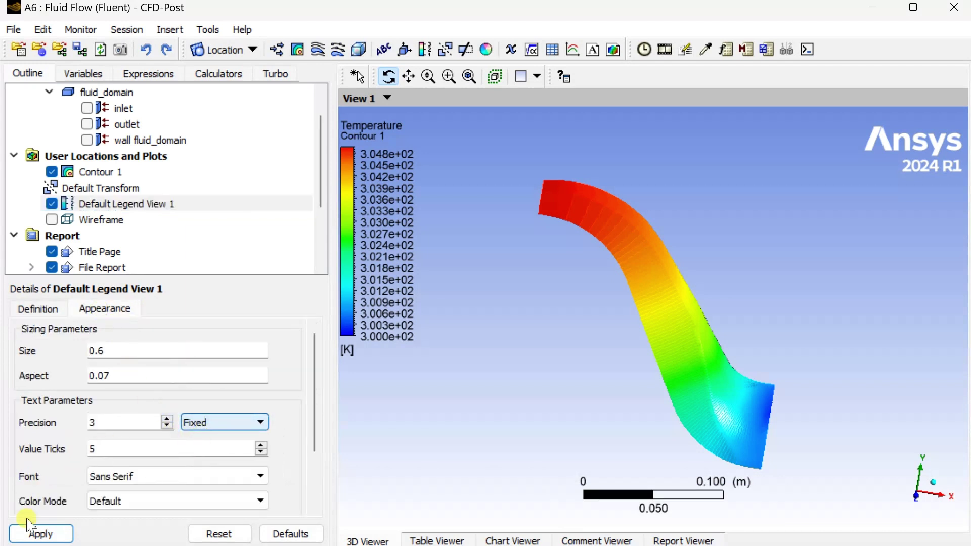
left_click(40, 534)
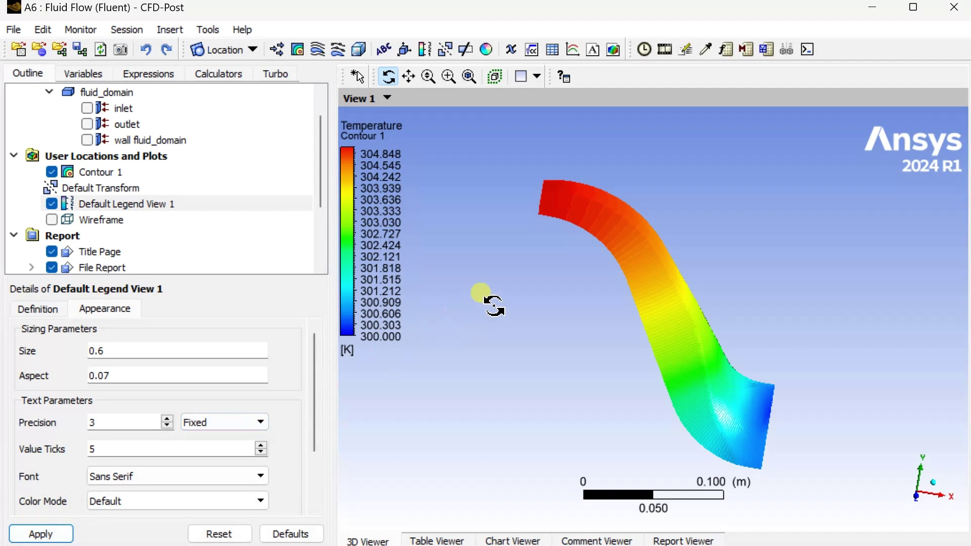
- Turn off the contour lines in the wall temperature contour's render settings and apply the change
left_click_drag(828, 400, 451, 341)
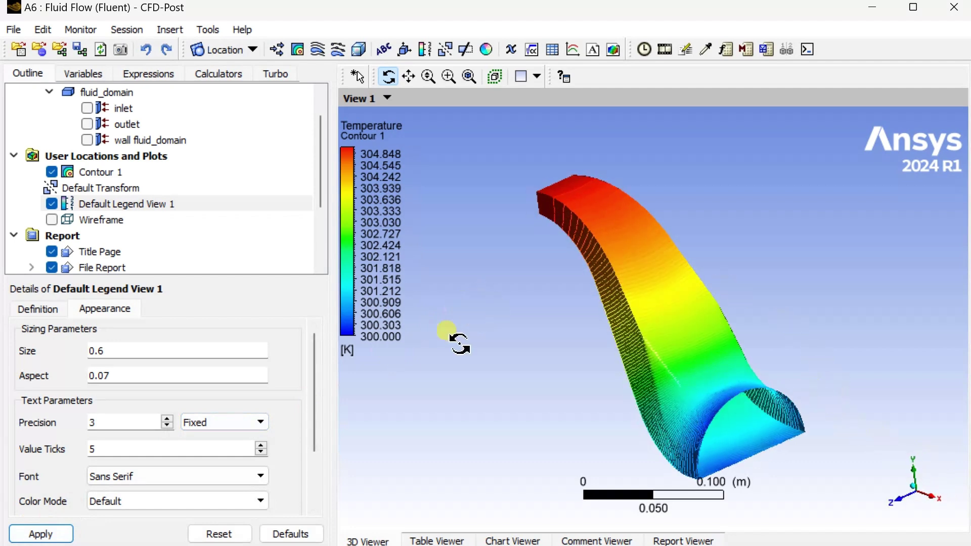
left_click(87, 173)
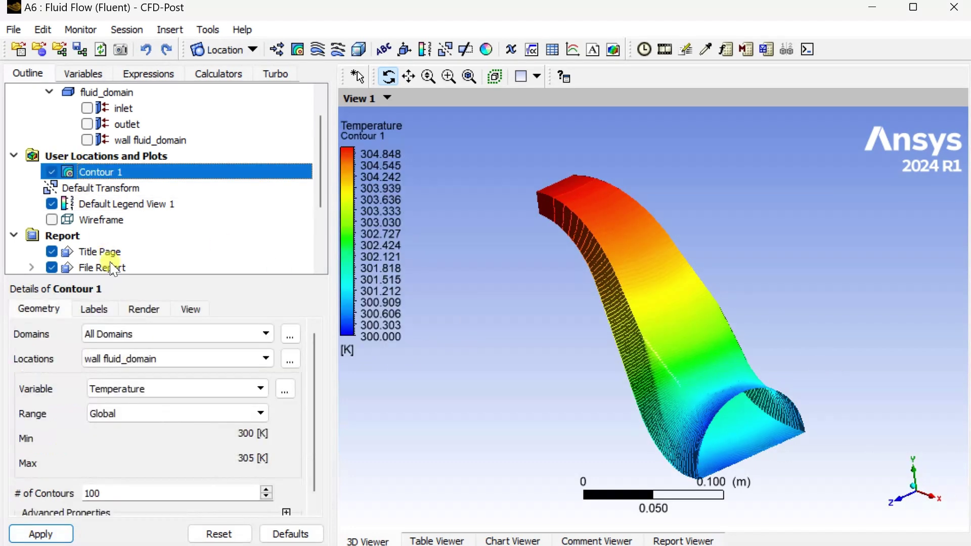
scroll(170, 440, "down", 1)
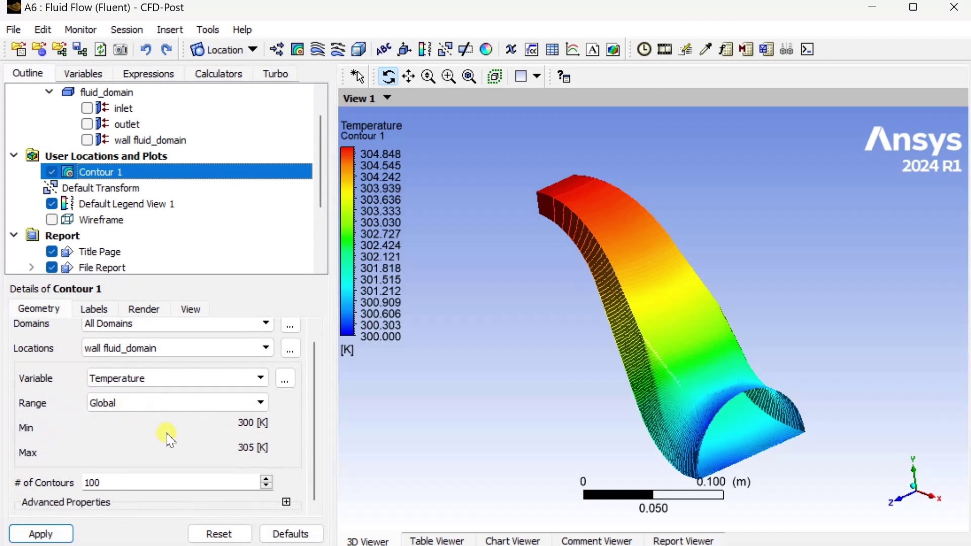
left_click(286, 503)
left_click(266, 487)
left_click(267, 486)
left_click_drag(314, 430, 317, 386)
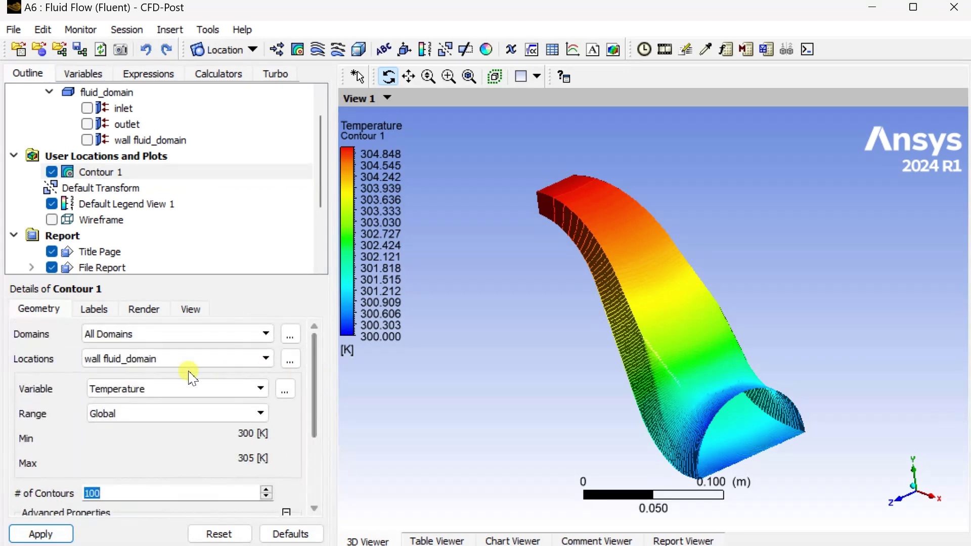
left_click(95, 309)
left_click(127, 311)
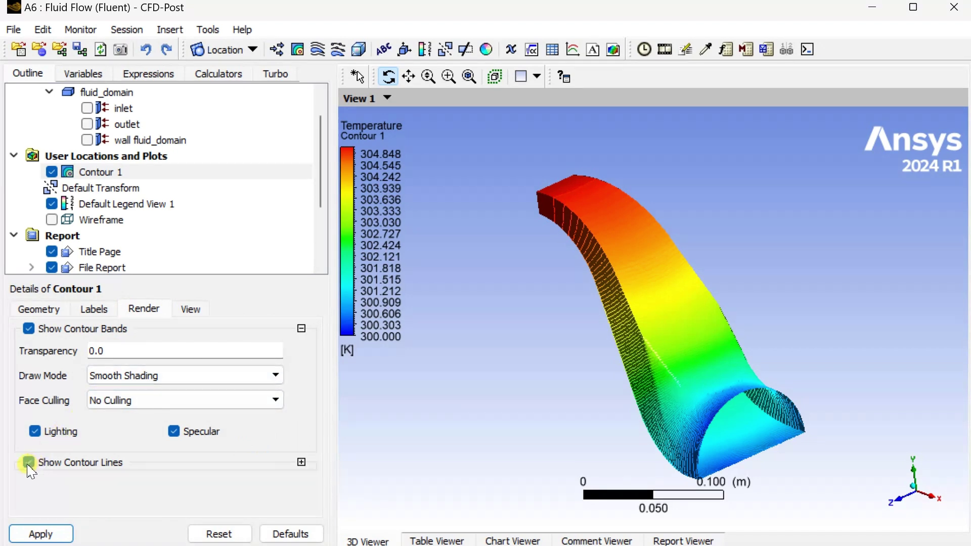
left_click(41, 535)
- Save a side view of the temperature contour as PNG picture F:/1F.png with a white background and 4k image size
mouse_move(585, 336)
left_mouse_down()
mouse_move(719, 249)
mouse_move(679, 332)
mouse_move(827, 317)
mouse_move(593, 332)
mouse_move(752, 318)
mouse_move(596, 288)
left_mouse_up()
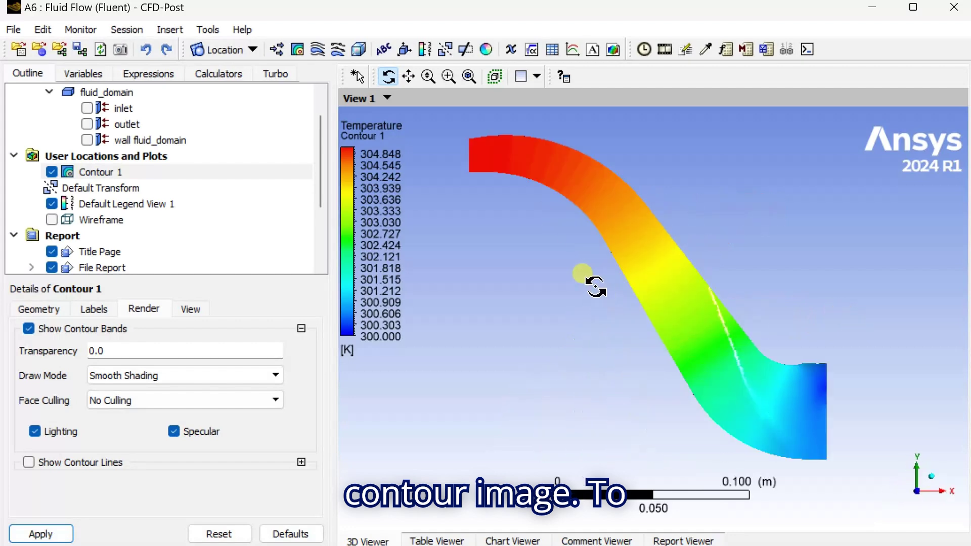
left_click(121, 49)
left_click_drag(462, 249, 133, 110)
left_click(331, 160)
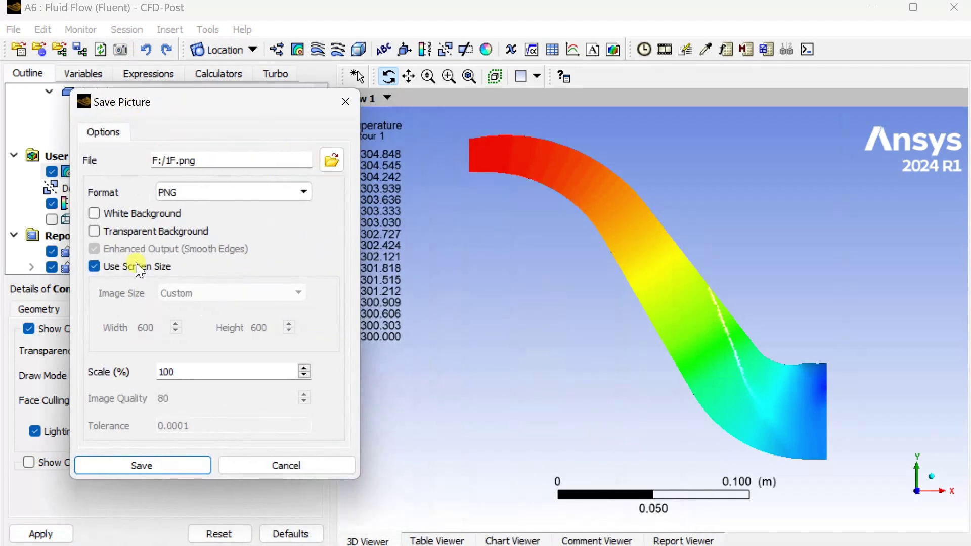
left_click(104, 268)
left_click(217, 293)
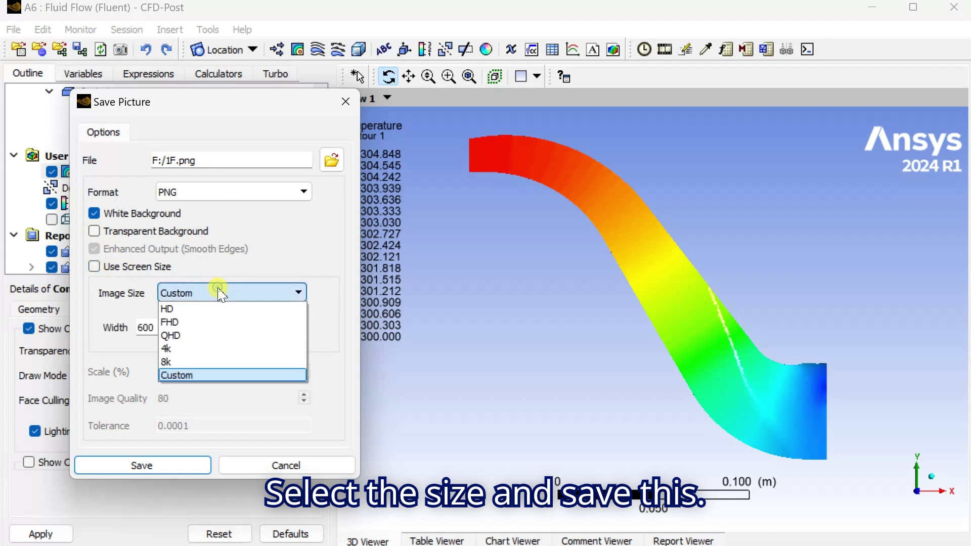
left_click(213, 349)
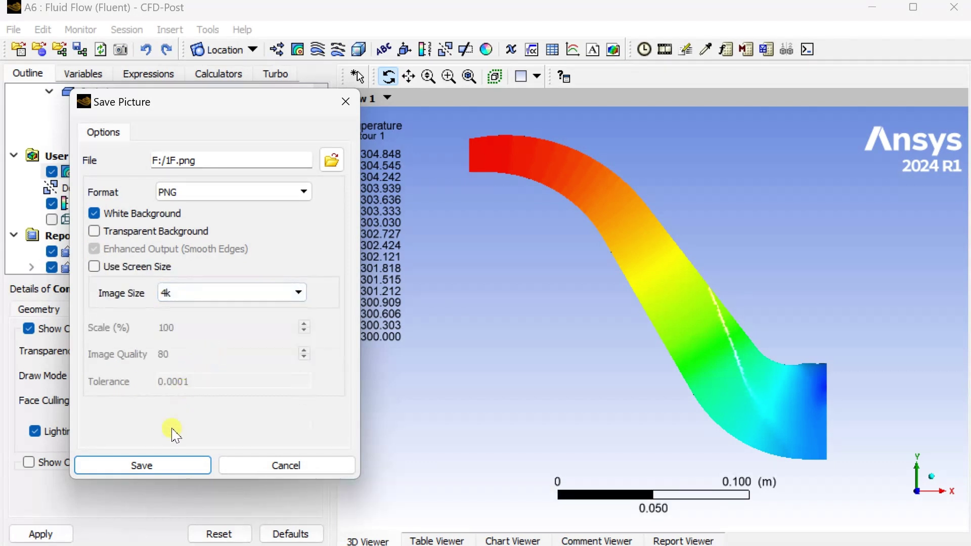
left_click(168, 468)
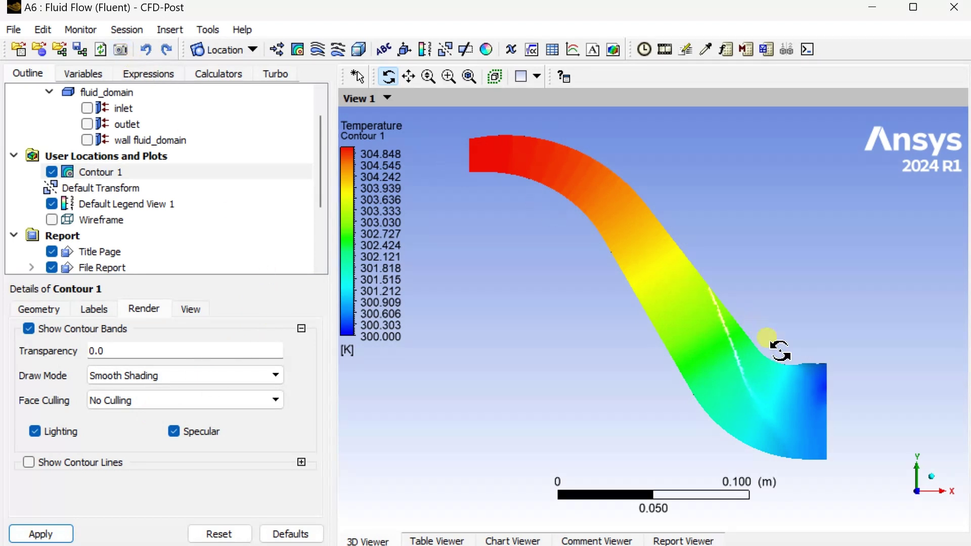
- Hide Contour 1 and show the diffuser's wireframe in an isometric view
left_click(935, 480)
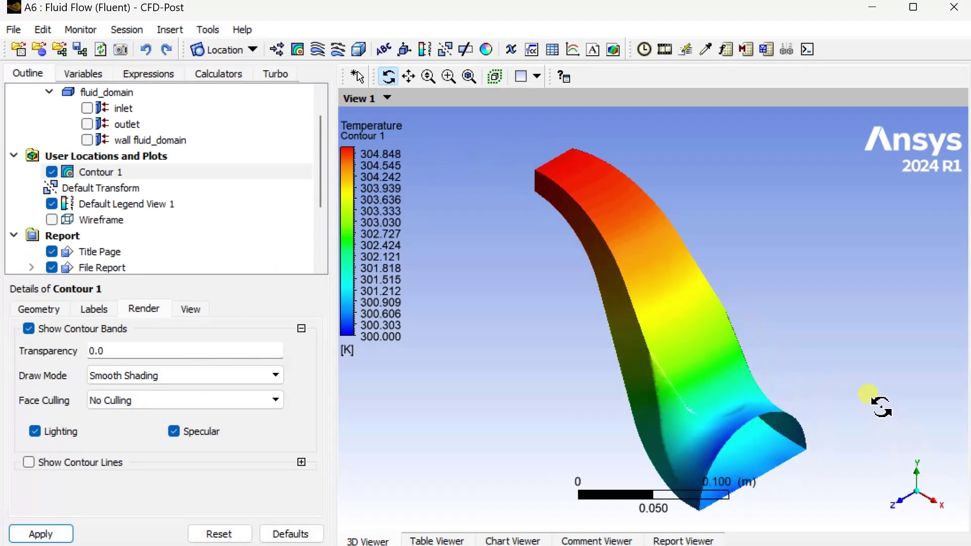
left_click_drag(835, 403, 56, 175)
left_click(53, 172)
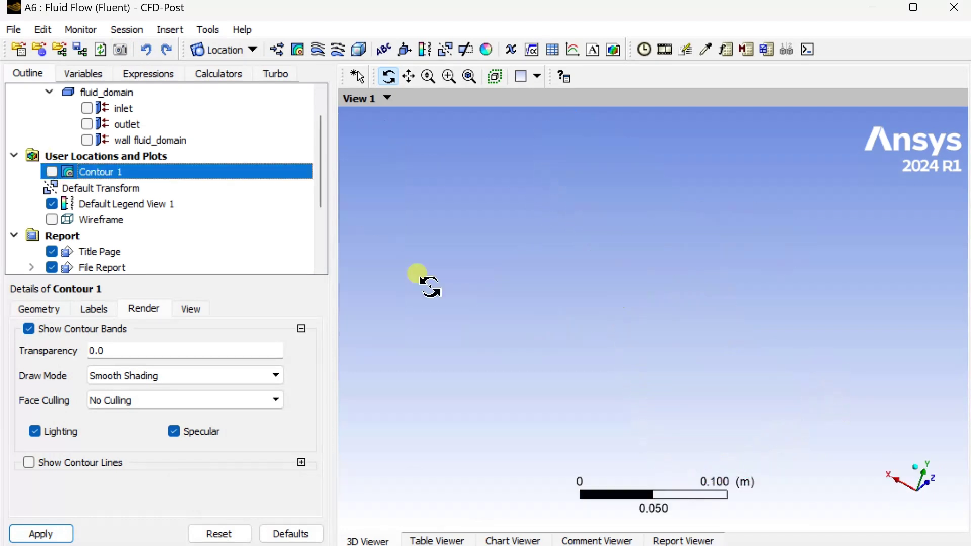
left_click(919, 471)
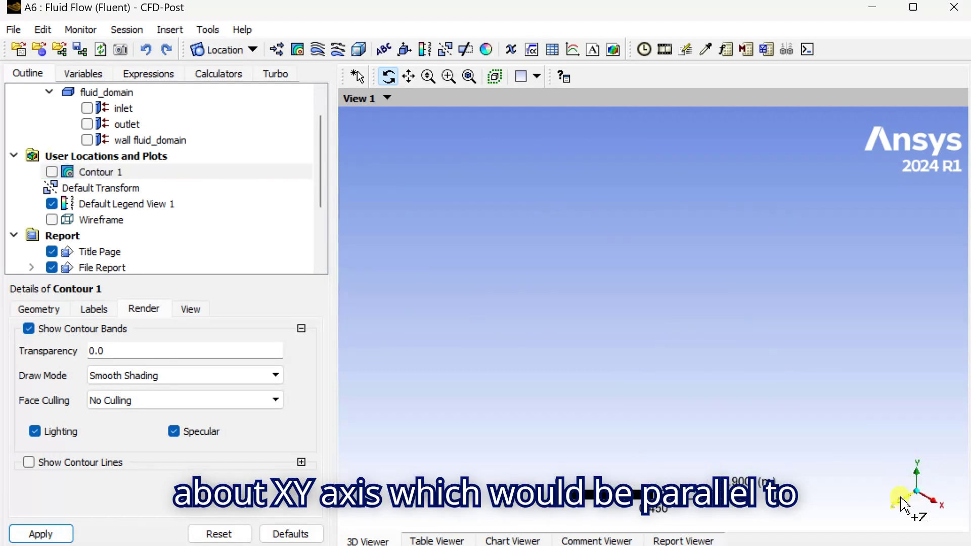
left_click(51, 220)
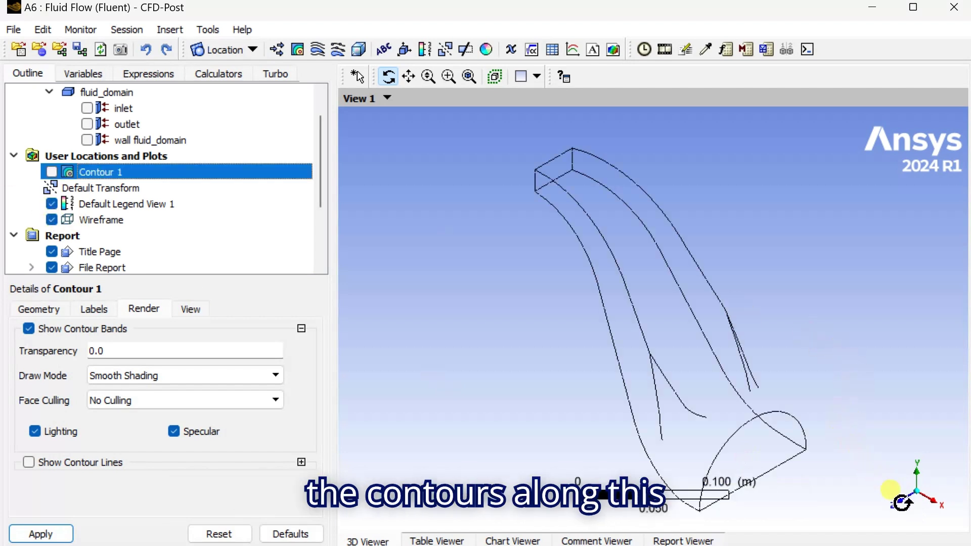
left_click(905, 507)
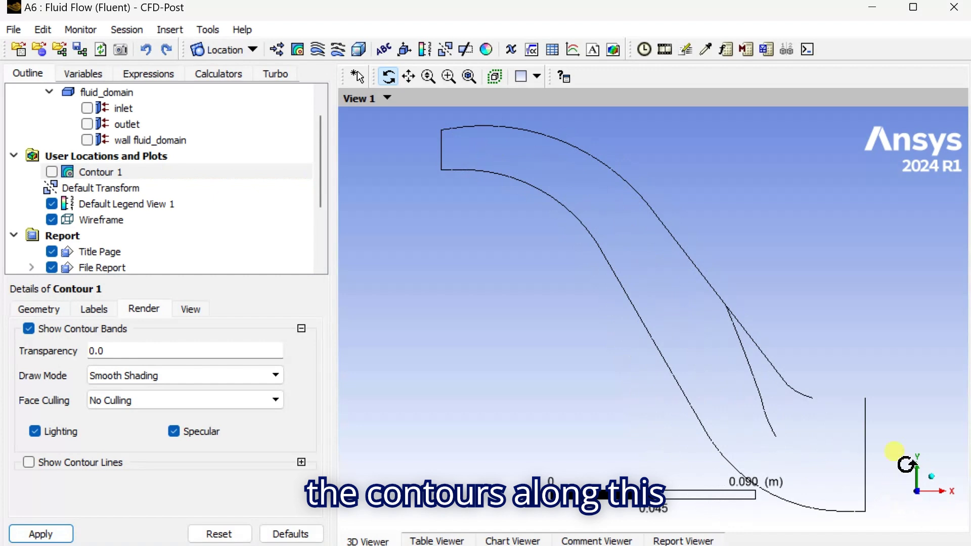
left_click(936, 484)
- Insert a plane through the diffuser with the XY Plane method at Z 0.00125 m and apply it
left_click(225, 49)
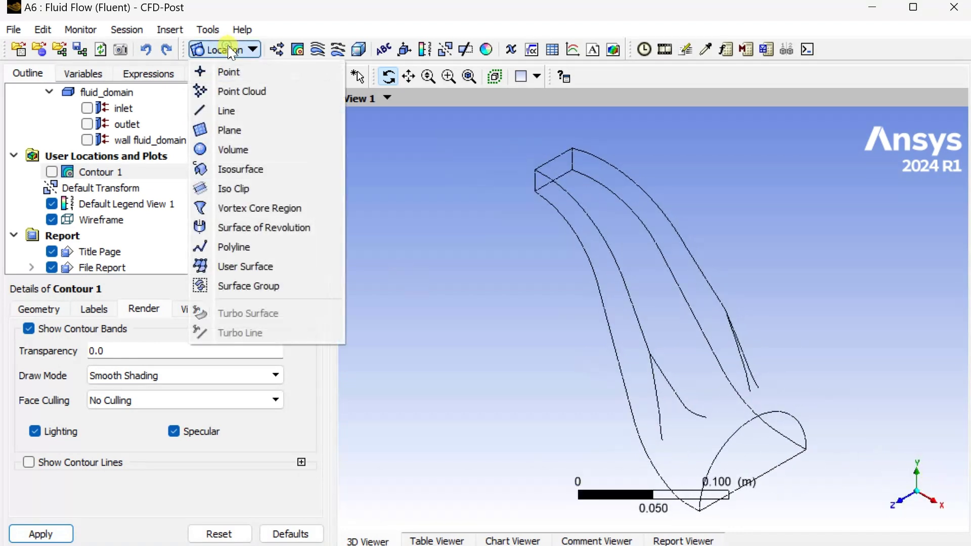
left_click(225, 130)
left_click(273, 201)
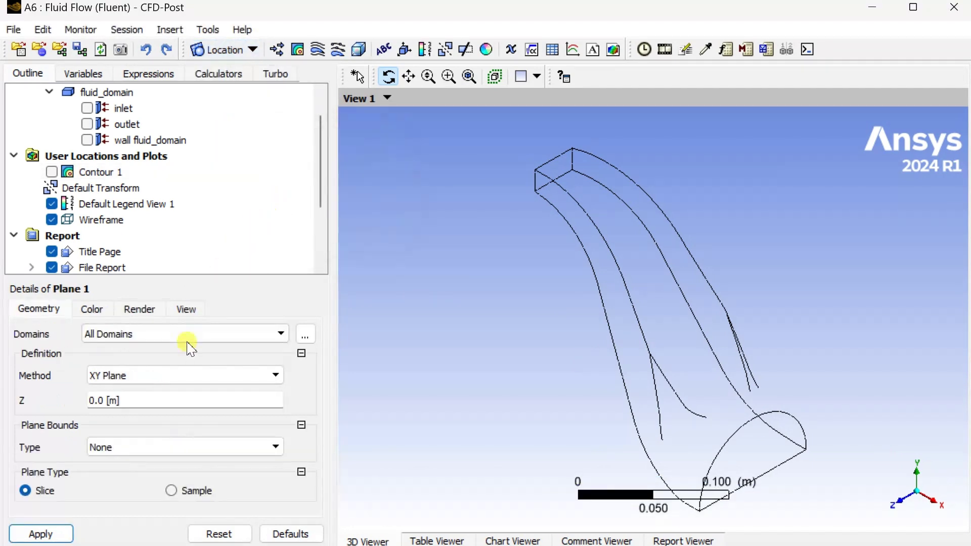
left_click(160, 403)
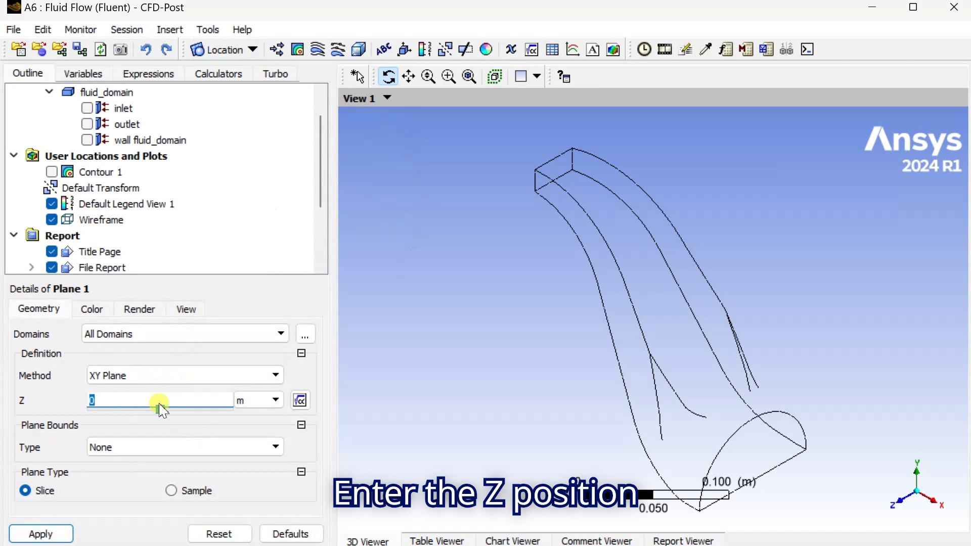
key("Return")
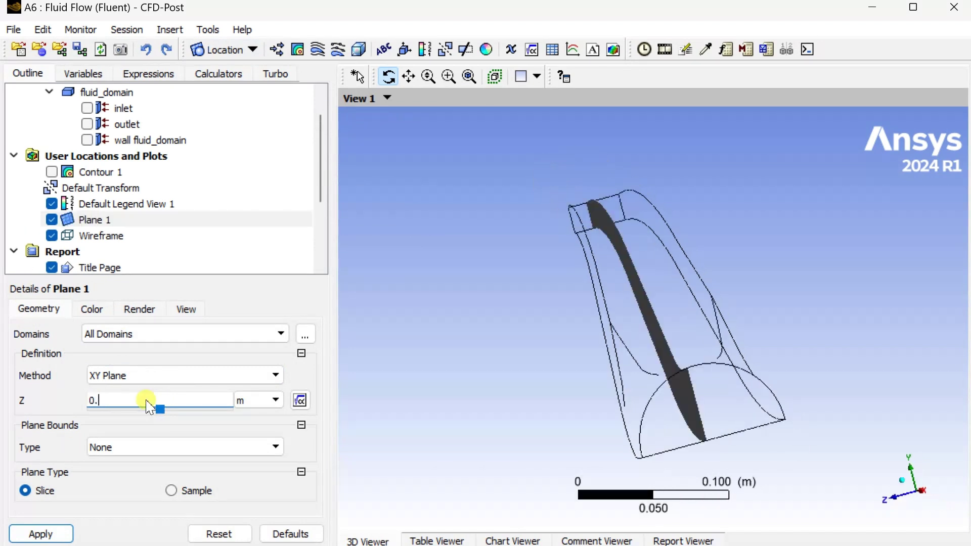
type("0.0075")
key("Return")
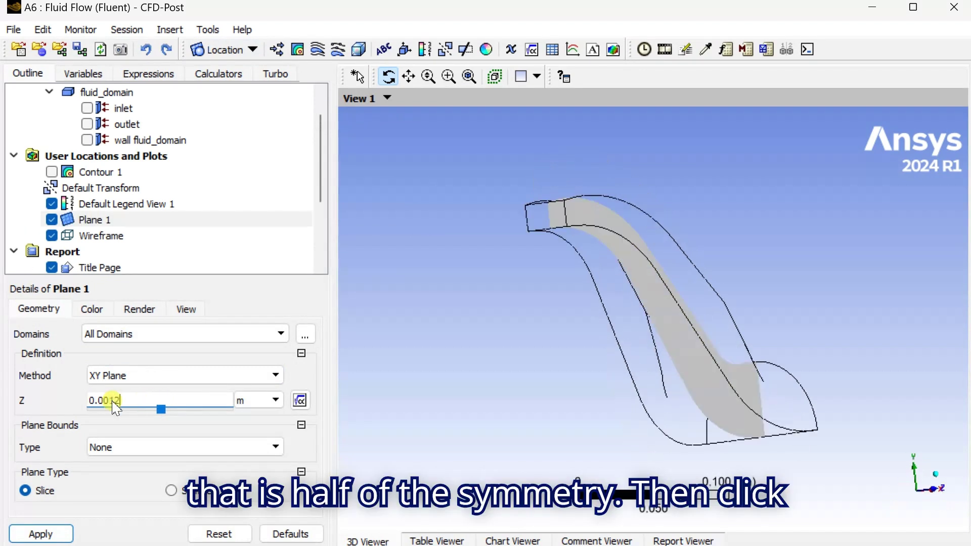
left_click(40, 534)
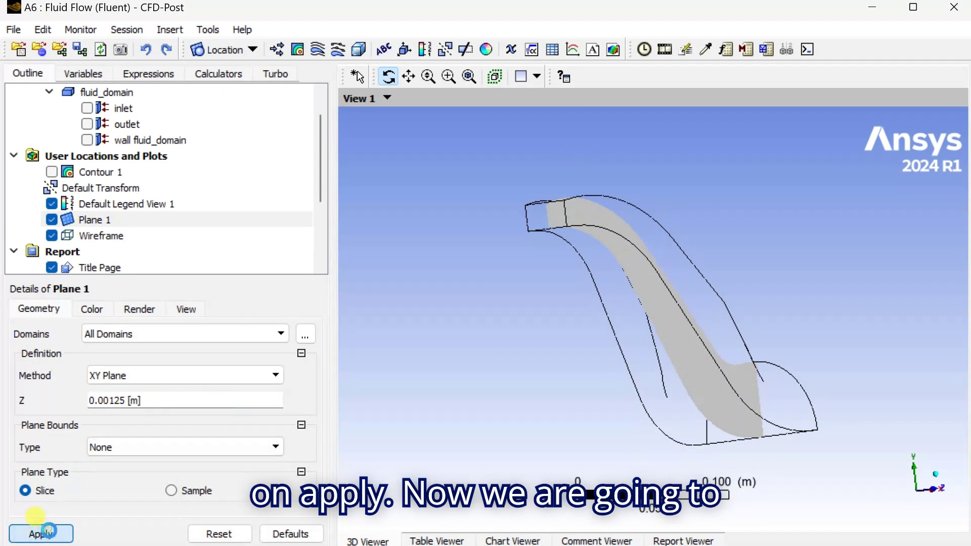
- Turn the slice plane to a side view along the Z axis and hide the wireframe
left_click_drag(687, 458, 618, 287)
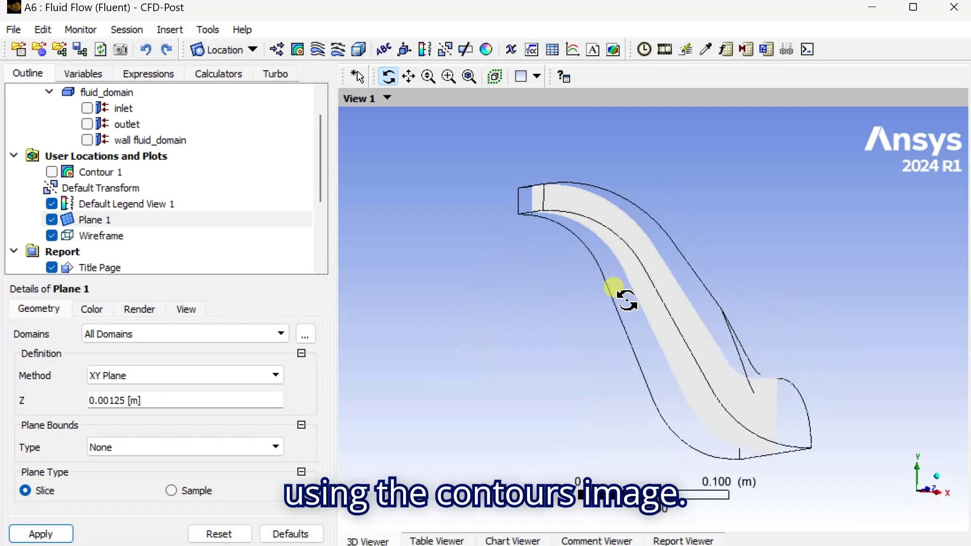
left_click(928, 489)
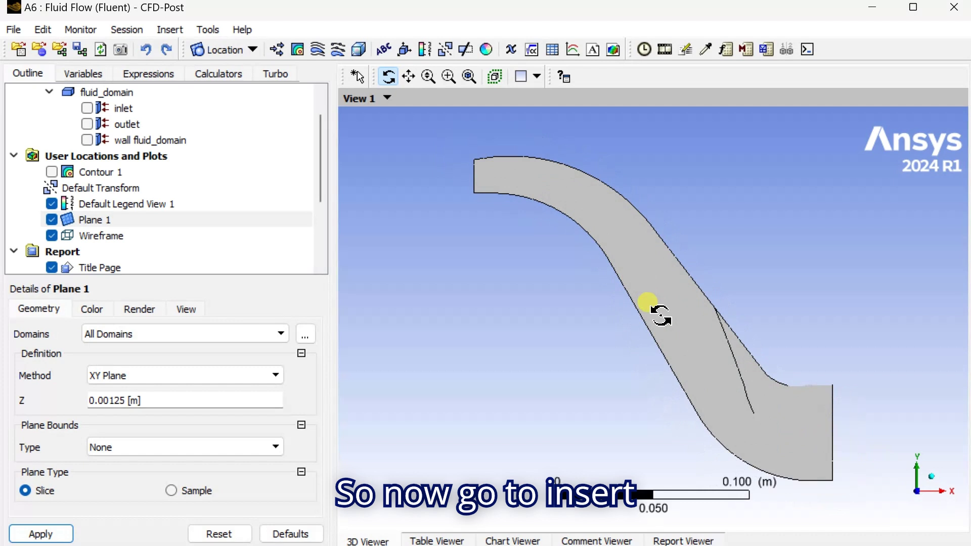
left_click(53, 237)
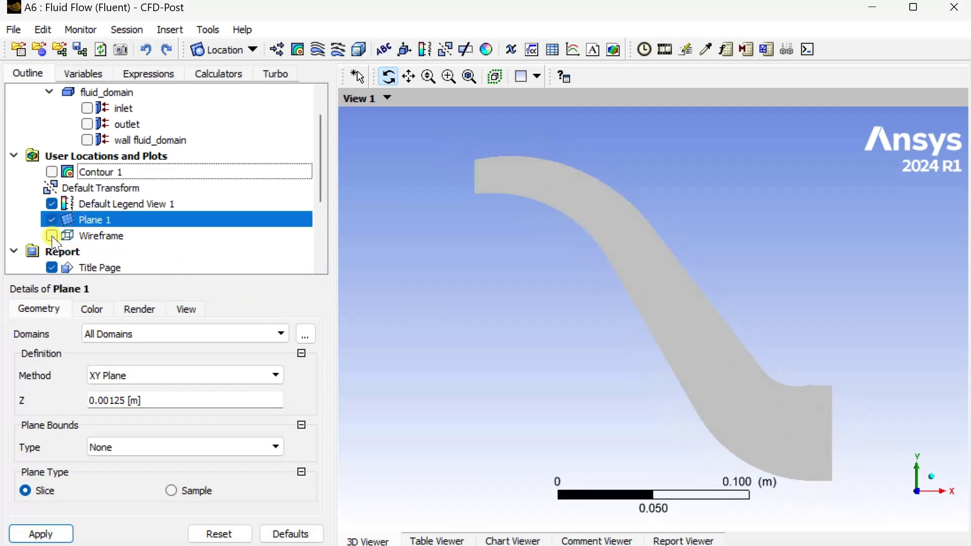
- Insert a second contour located on Plane 1 with Temperature as its variable
left_click(299, 50)
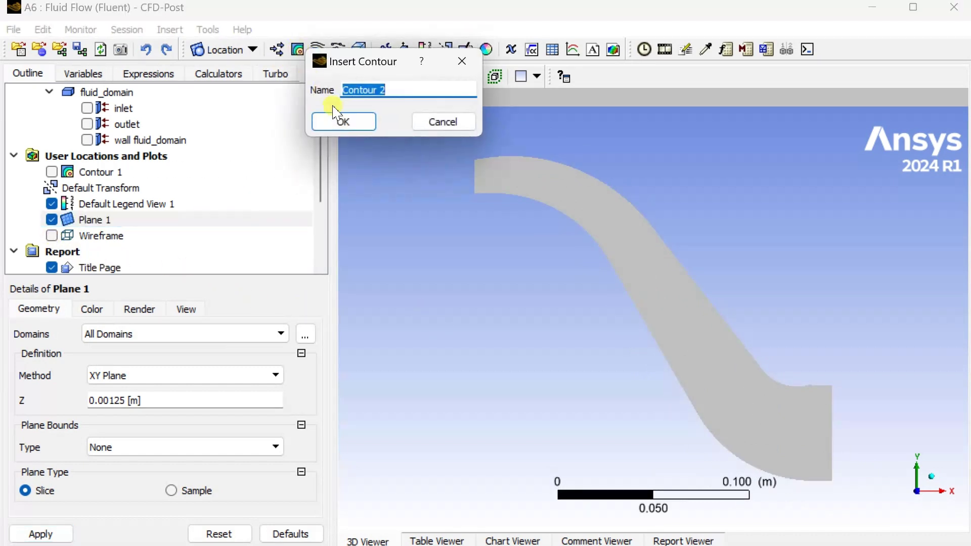
left_click(336, 120)
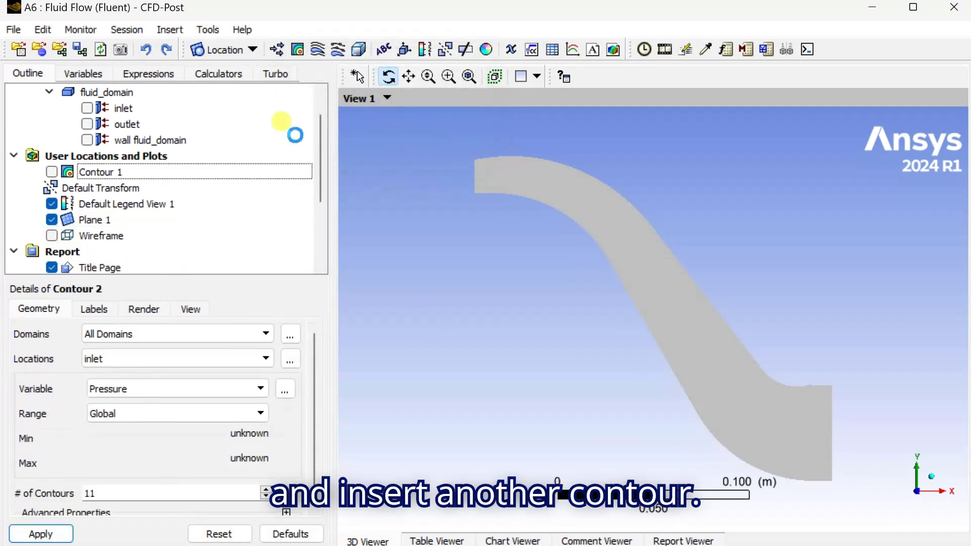
left_click(171, 359)
left_click(161, 410)
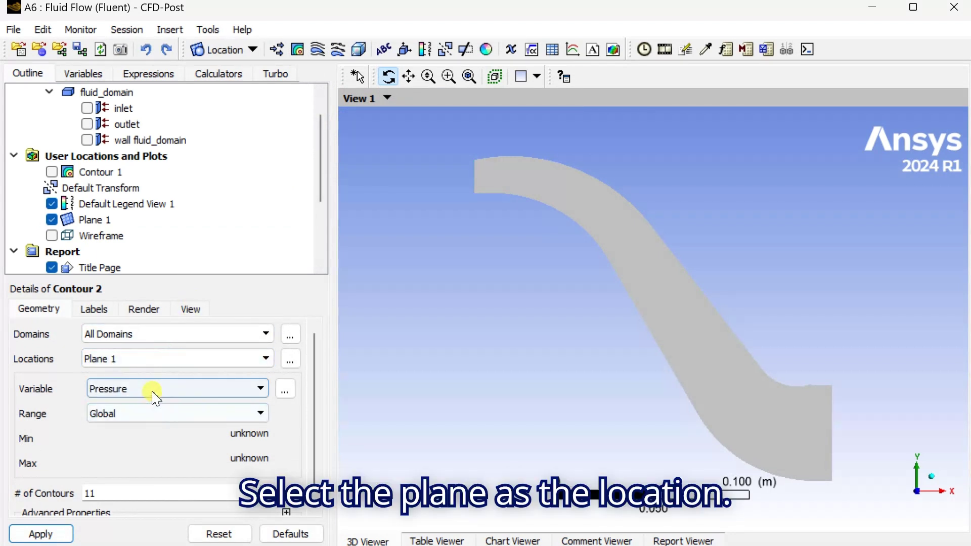
left_click(152, 388)
scroll(149, 414, "up", 1)
left_click(141, 461)
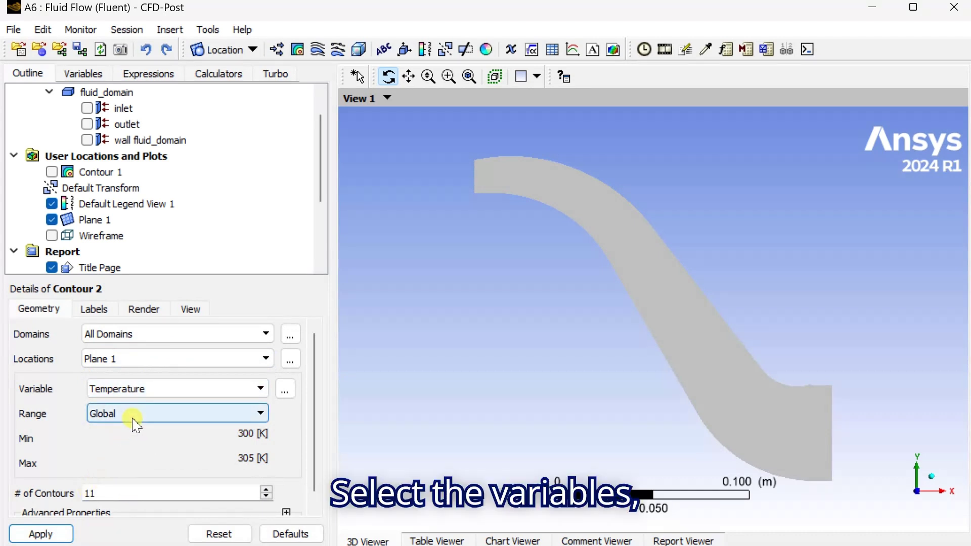
- Set the plane contour's range to Local and its number of contours to 100, and apply it
left_click(136, 420)
left_click(131, 443)
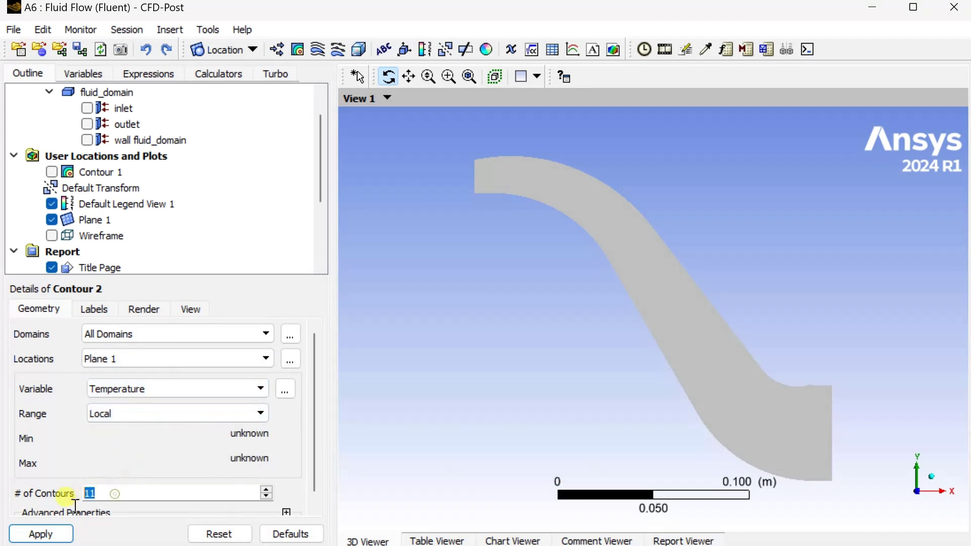
type("00")
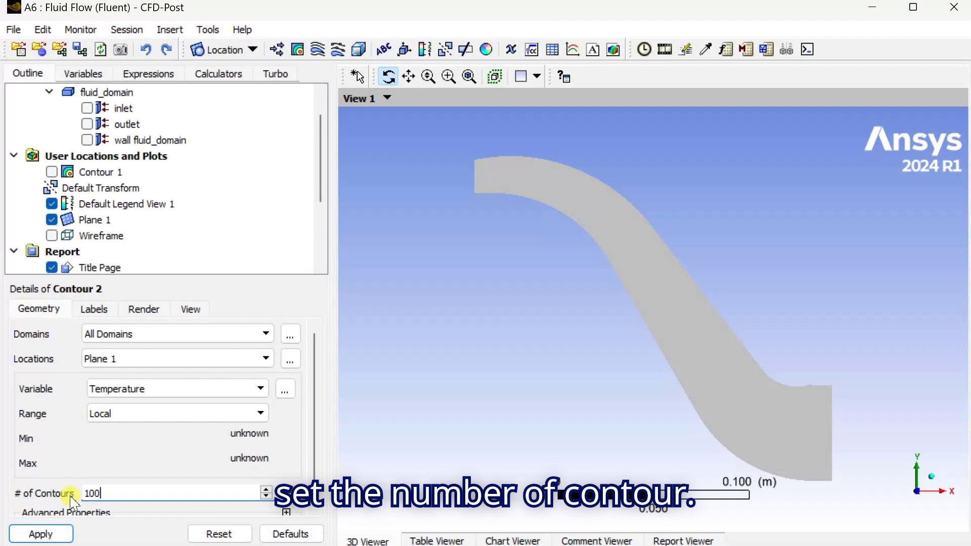
left_click(59, 531)
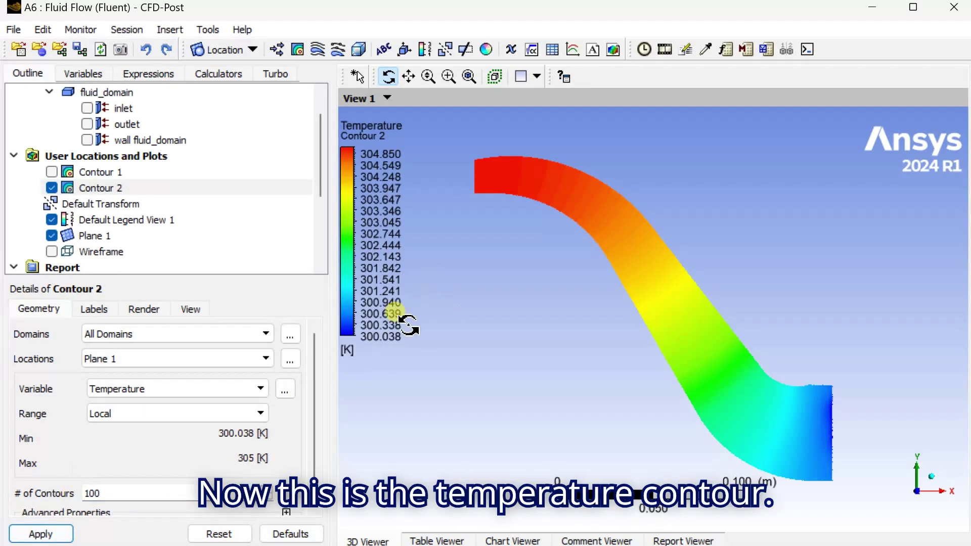
- Change the plane contour's variable to Velocity and apply it
left_click(185, 390)
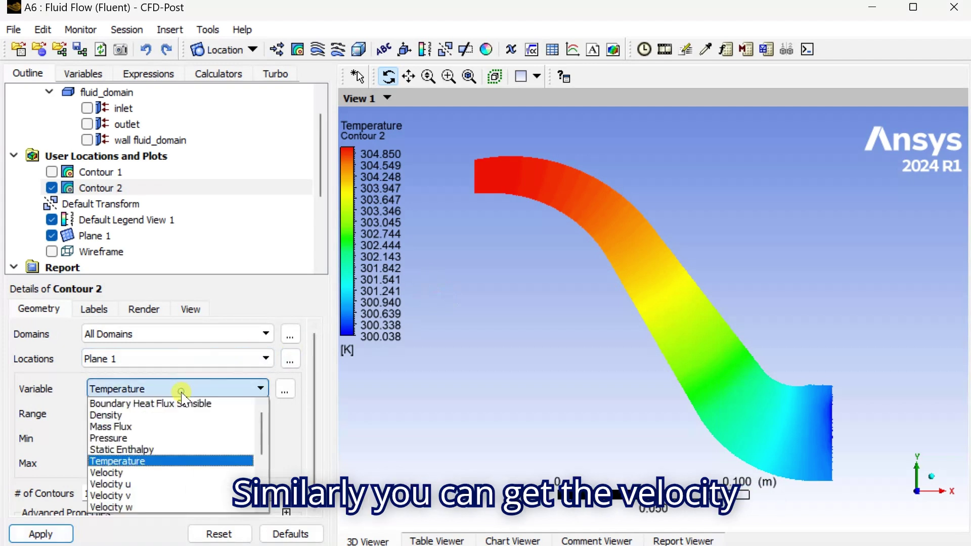
left_click(156, 472)
left_click(58, 536)
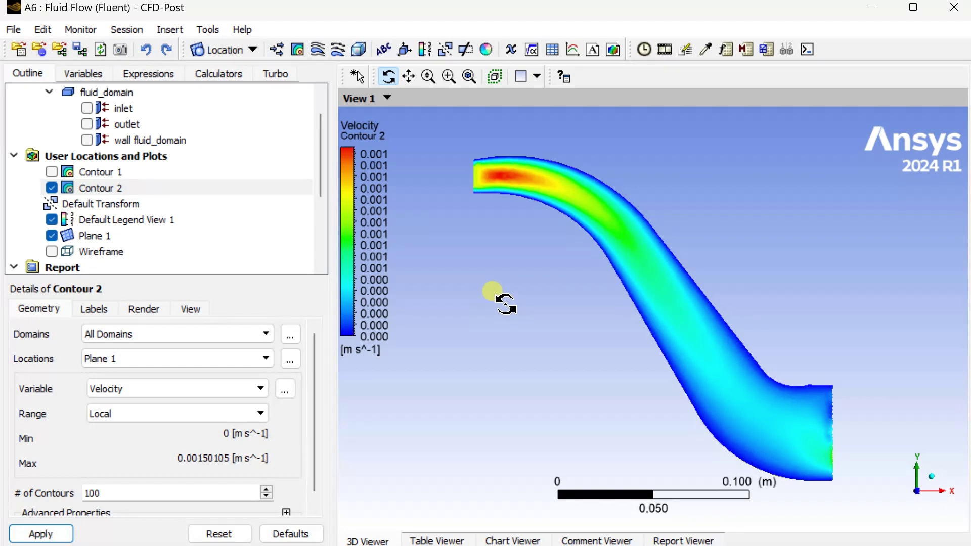
- Set the default legend's text precision to 5 with the Fixed number format and apply it
left_click(116, 221)
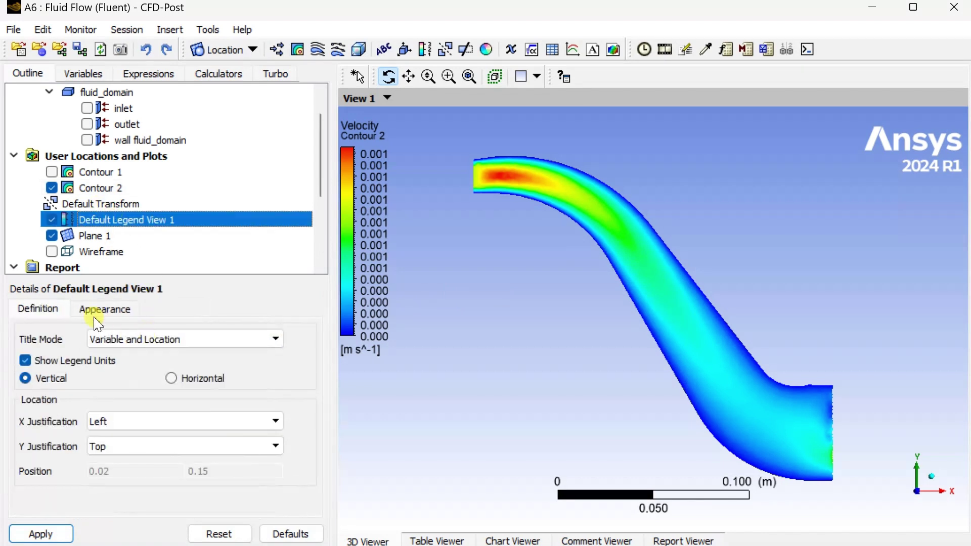
left_click(103, 311)
left_click(191, 425)
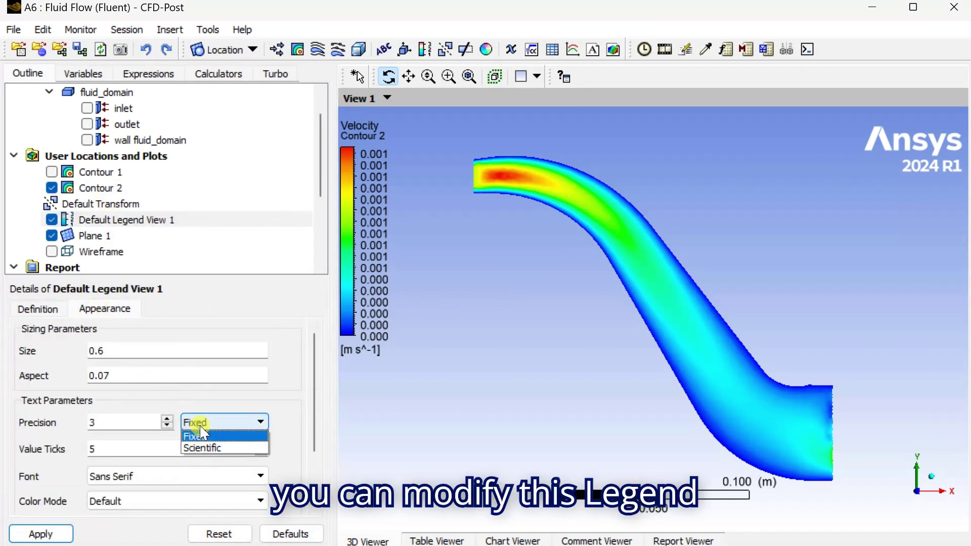
left_click(190, 425)
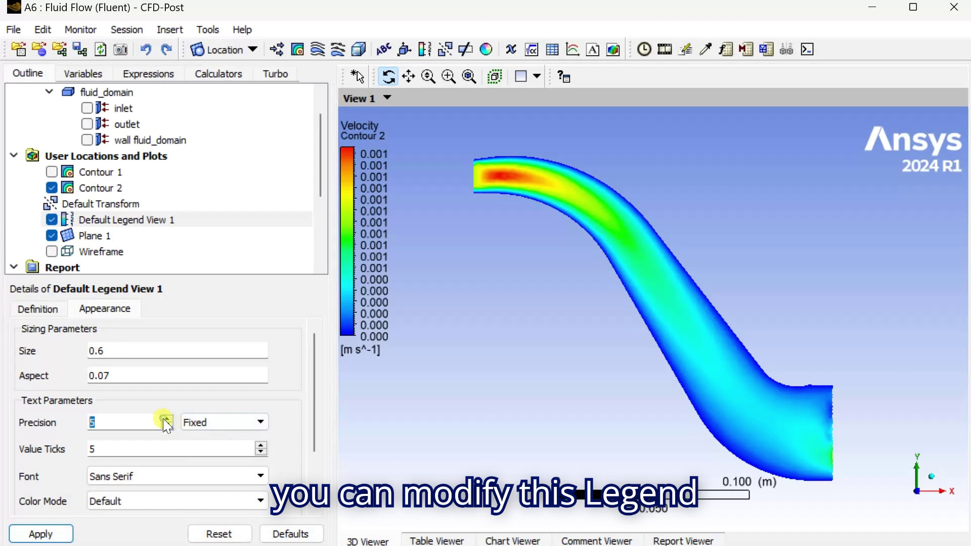
left_click(40, 534)
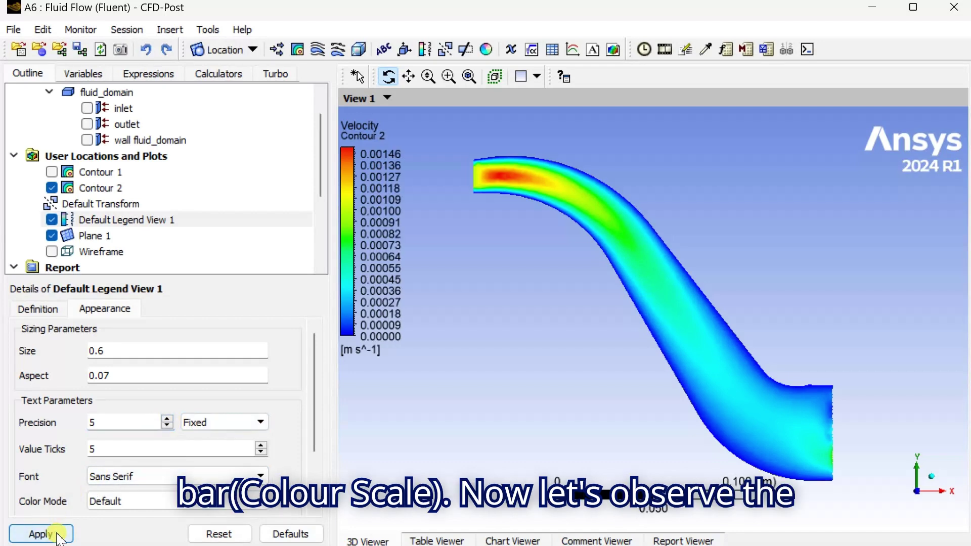
- Hide Contour 2 and Plane 1, and insert a streamline under the default name Streamline 1
left_click(52, 190)
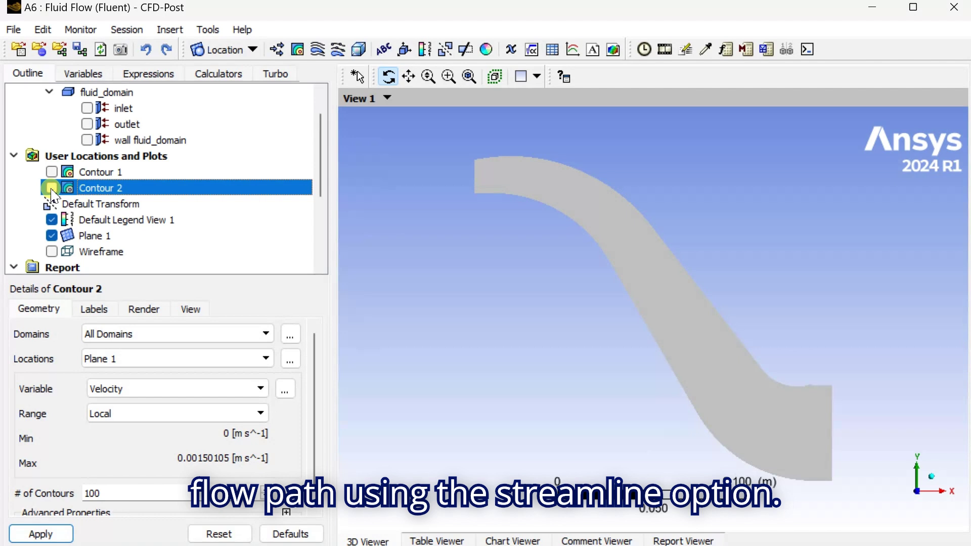
left_click(51, 236)
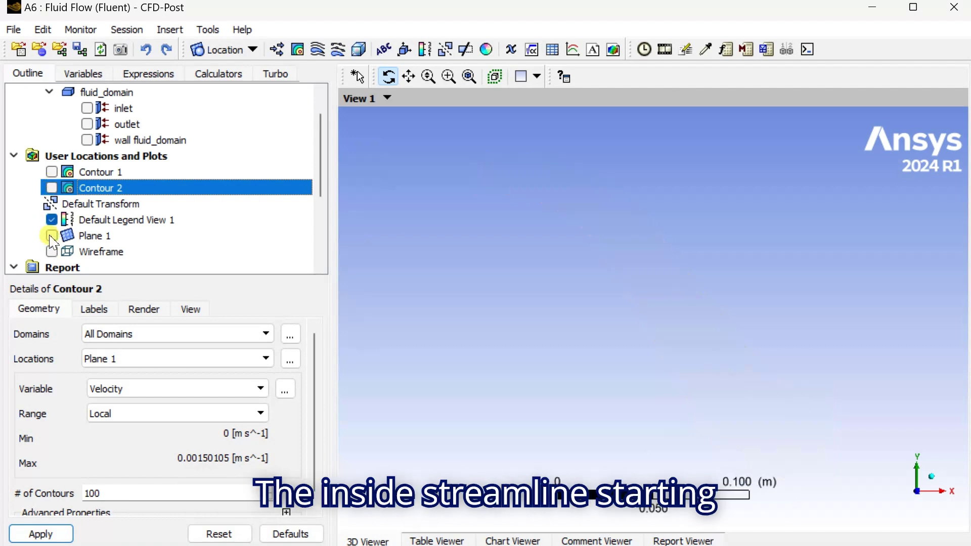
left_click(318, 49)
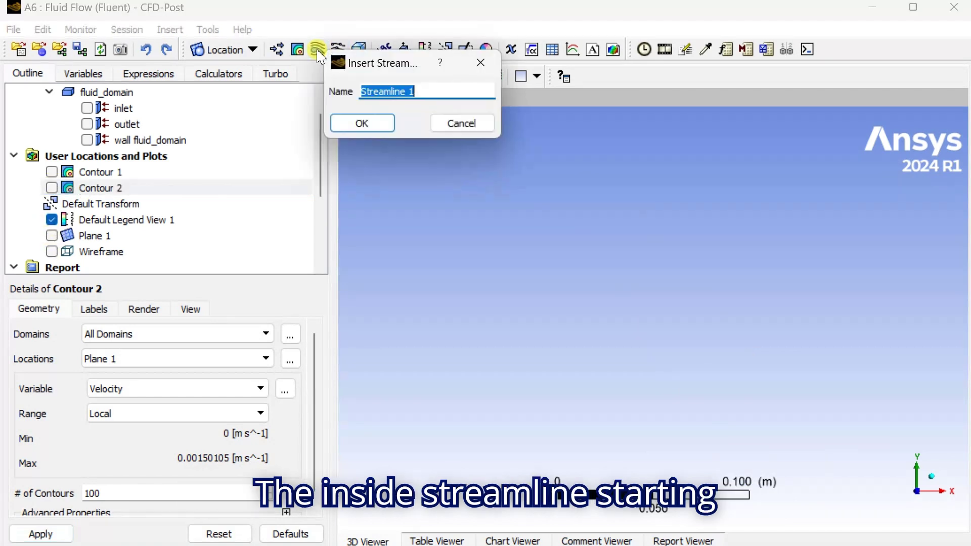
left_click(359, 123)
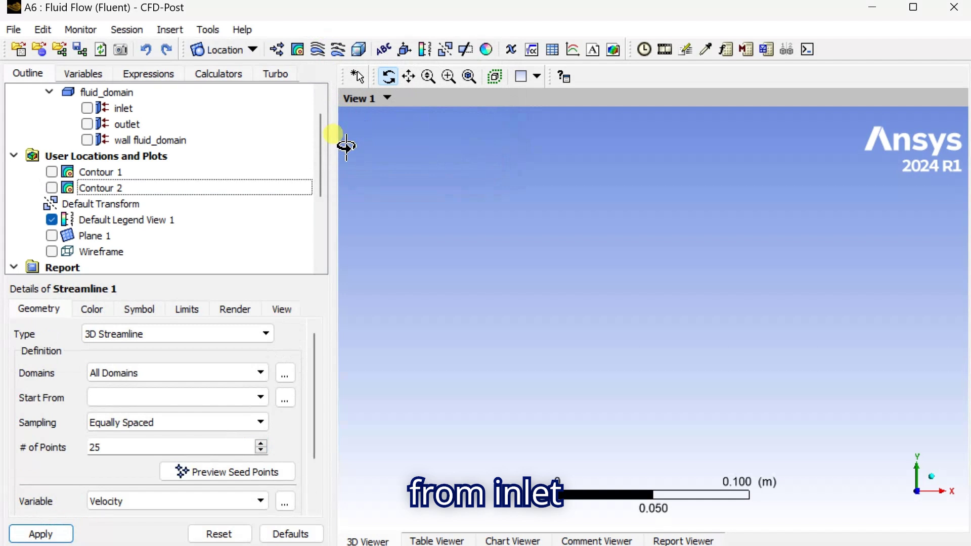
- Define Streamline 1 as a Surface Streamline on Plane 1 with 25 equally spaced samples of Velocity, and apply it
left_click(215, 398)
left_click(188, 412)
left_click(168, 334)
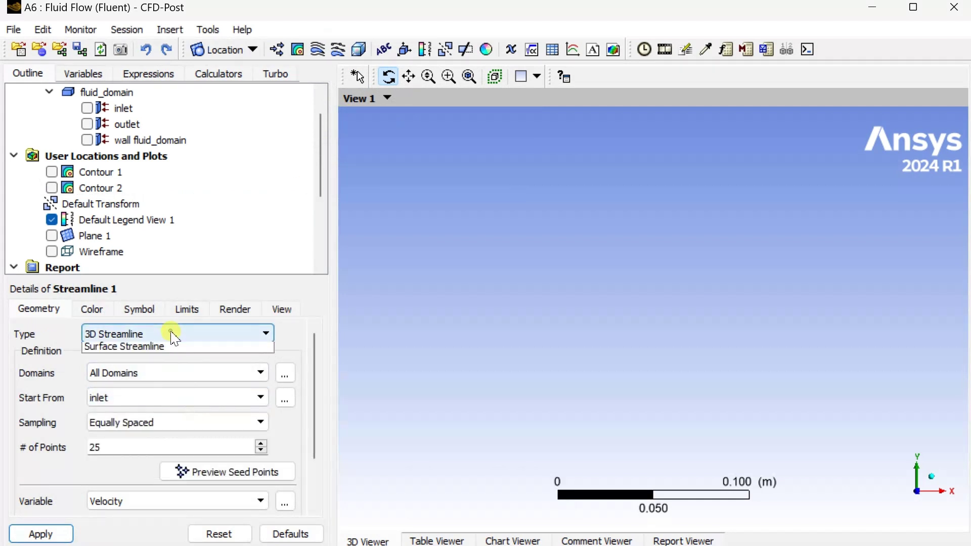
left_click(164, 362)
left_click(168, 373)
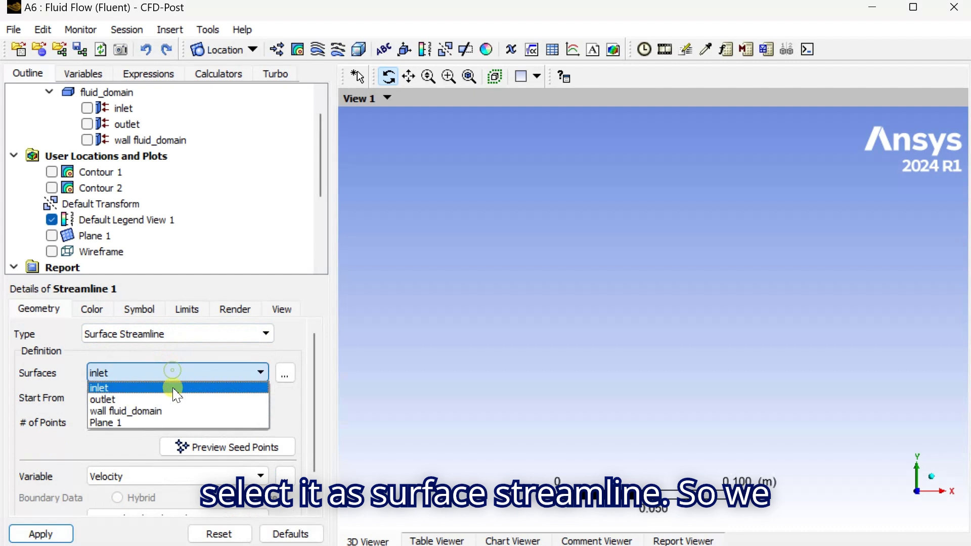
left_click(175, 422)
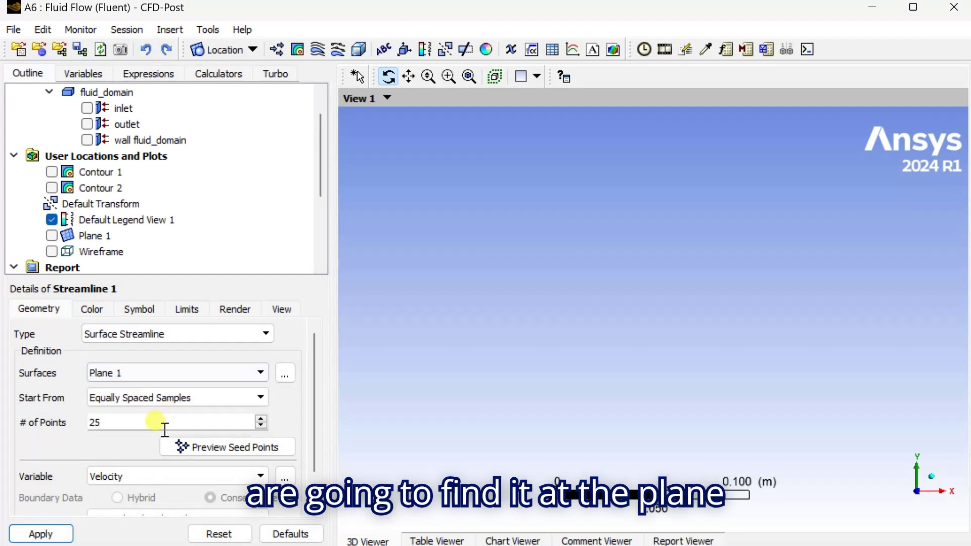
left_click(41, 534)
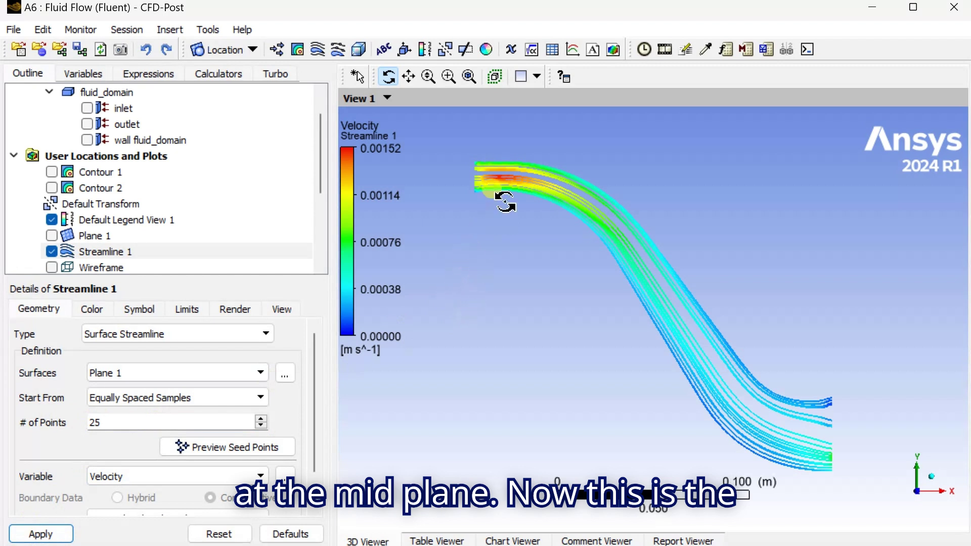
- Set the default legend's value ticks to 10 and apply the change
left_click(129, 221)
left_click(107, 310)
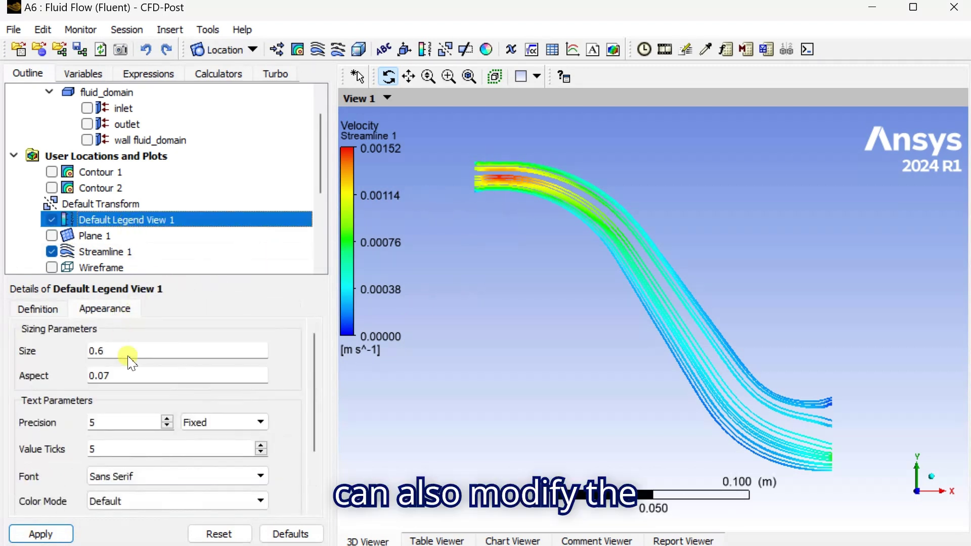
left_click(162, 449)
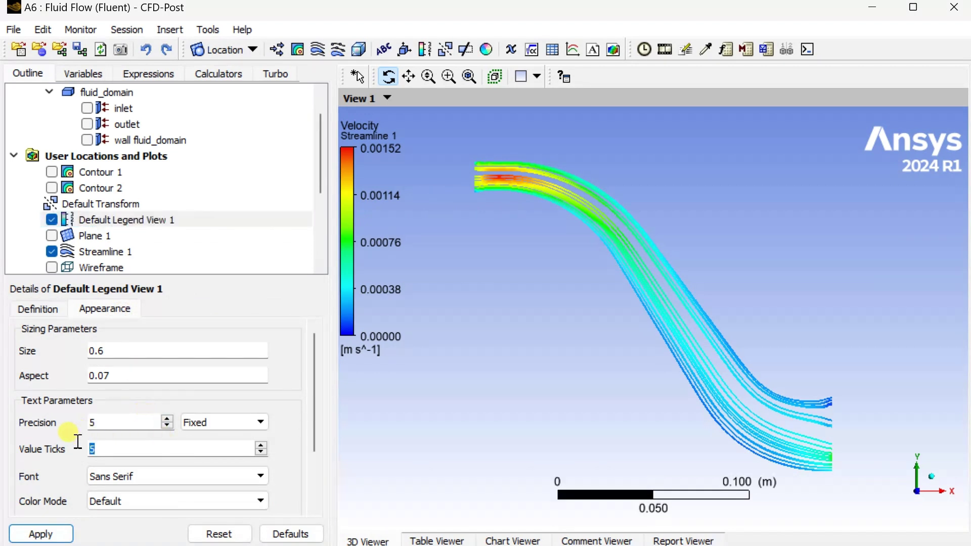
left_click(43, 534)
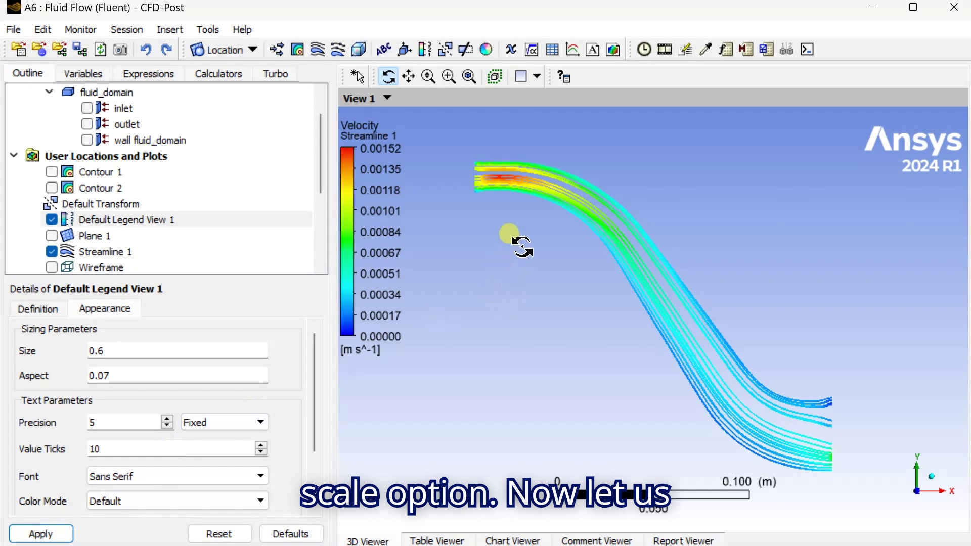
- Set up a Sweep Animation of Streamline 1 at a slightly slower speed, and play and stop it
left_click(666, 49)
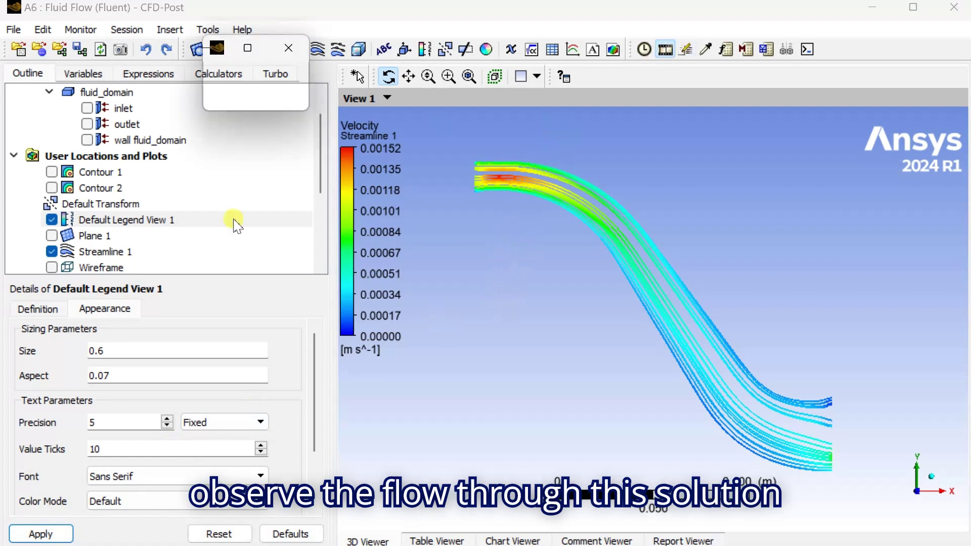
left_click_drag(226, 157, 231, 40)
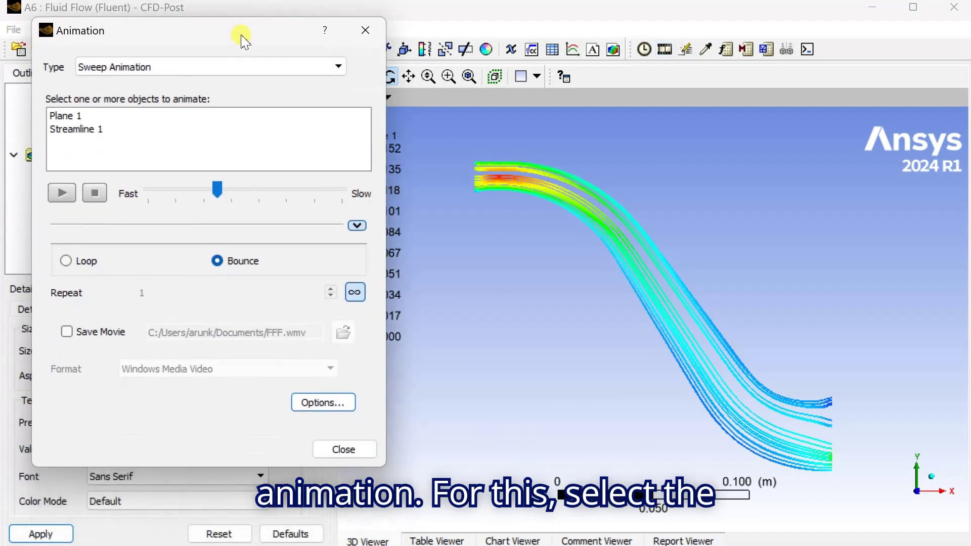
left_click(104, 132)
left_click_drag(207, 192, 238, 191)
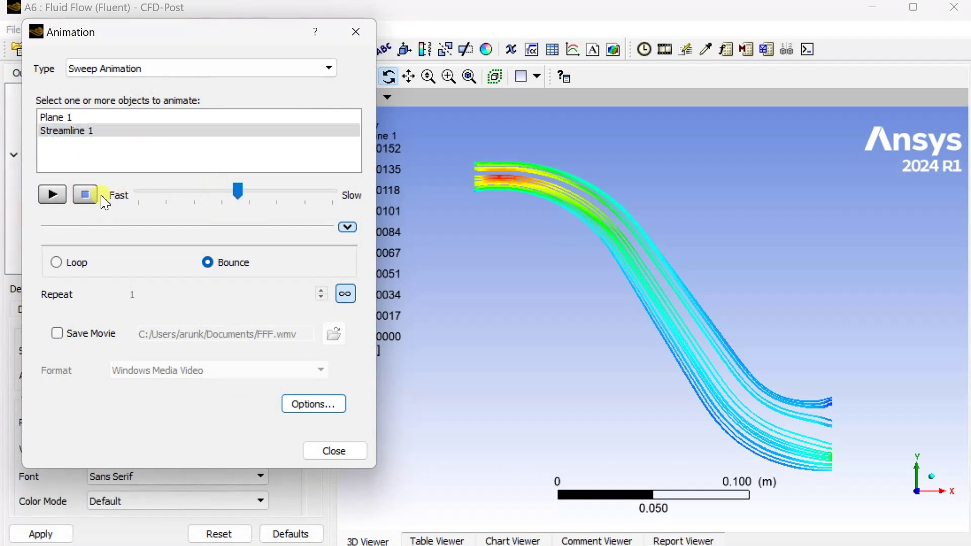
left_click(59, 198)
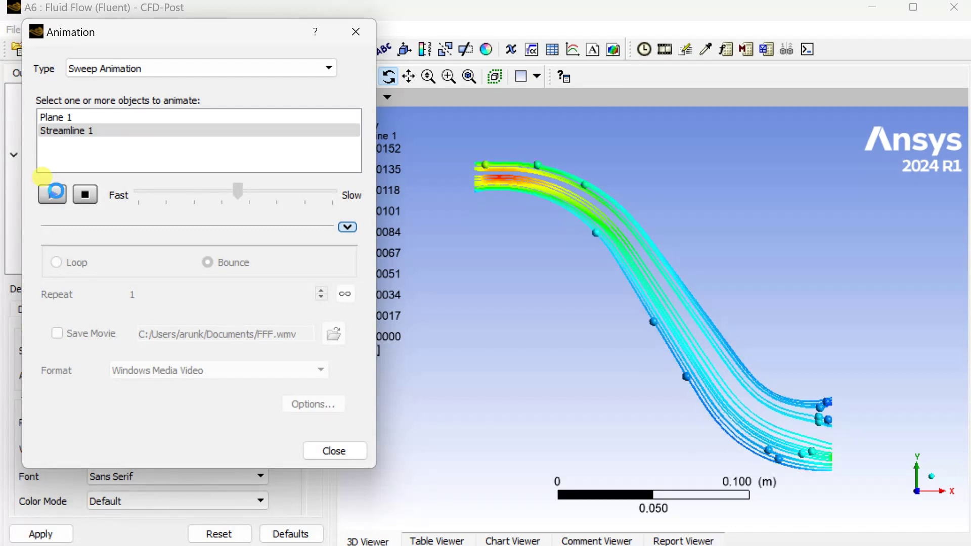
left_click(52, 194)
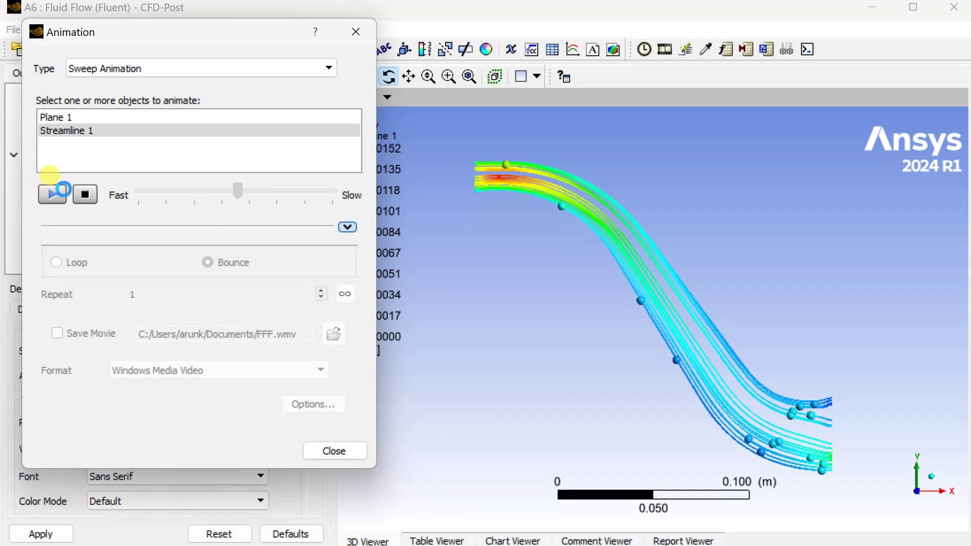
left_click(85, 194)
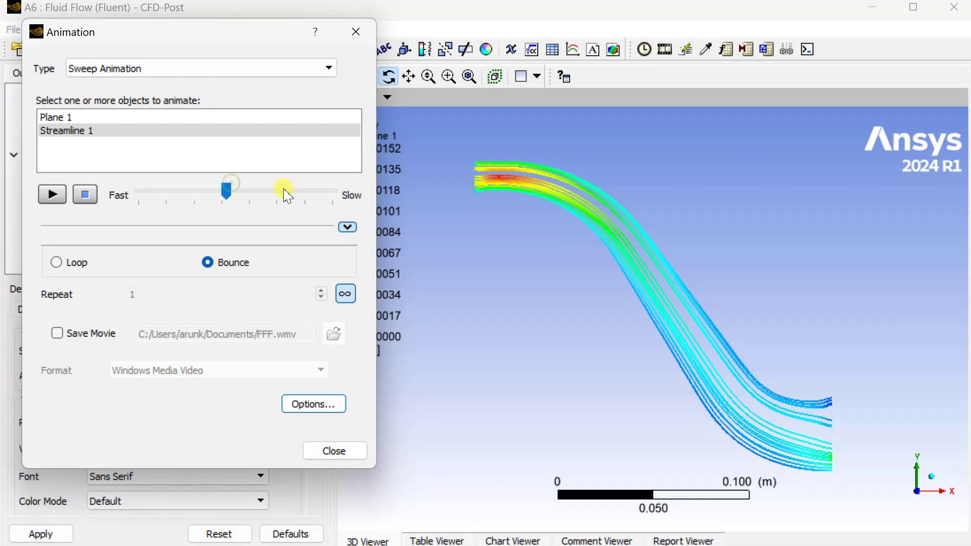
- Slow the streamline animation to near the slow end, play and stop it again, and close the animation settings
left_click_drag(234, 192, 286, 193)
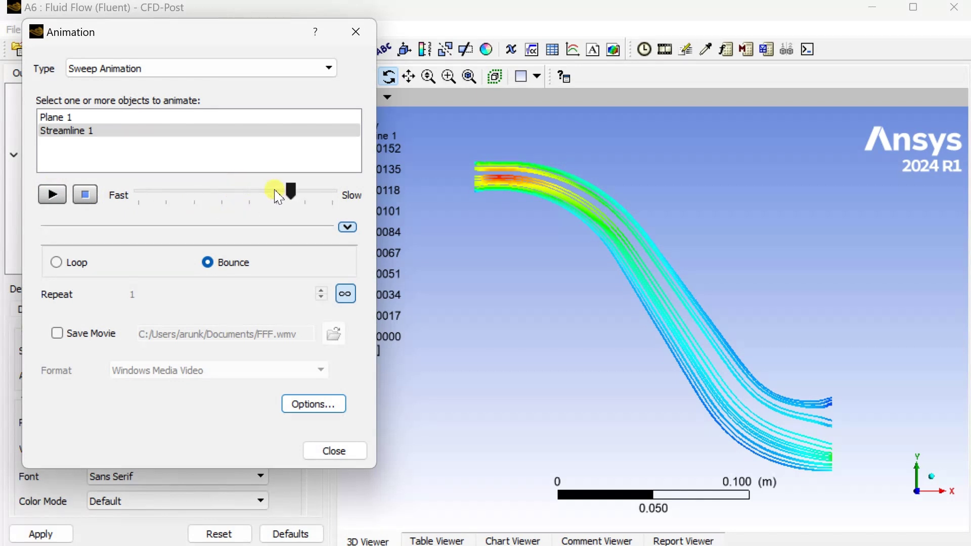
left_click(51, 195)
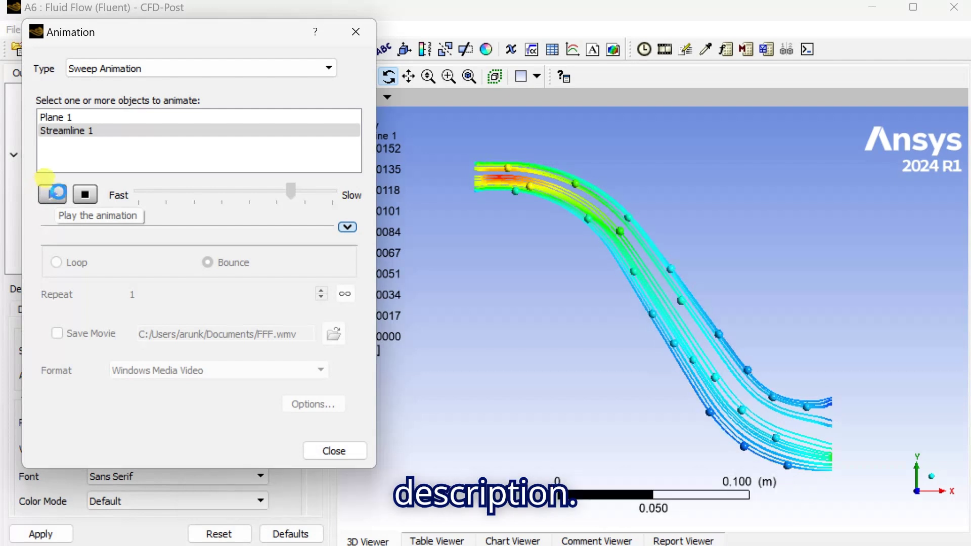
left_click(86, 194)
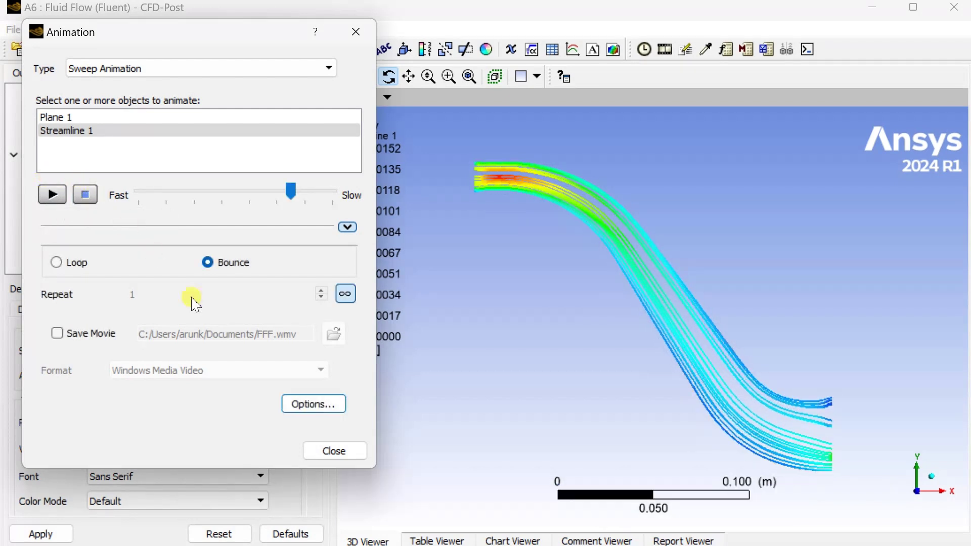
left_click(335, 451)
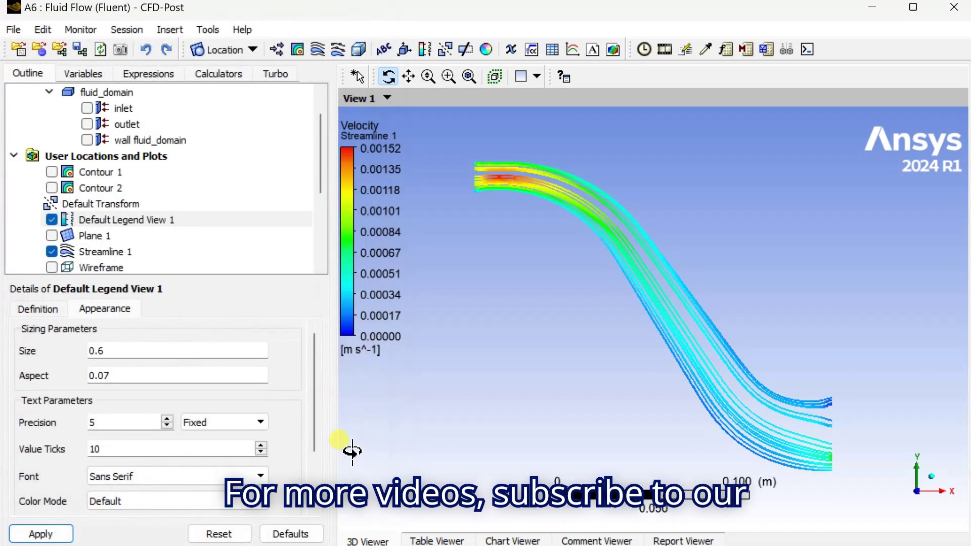